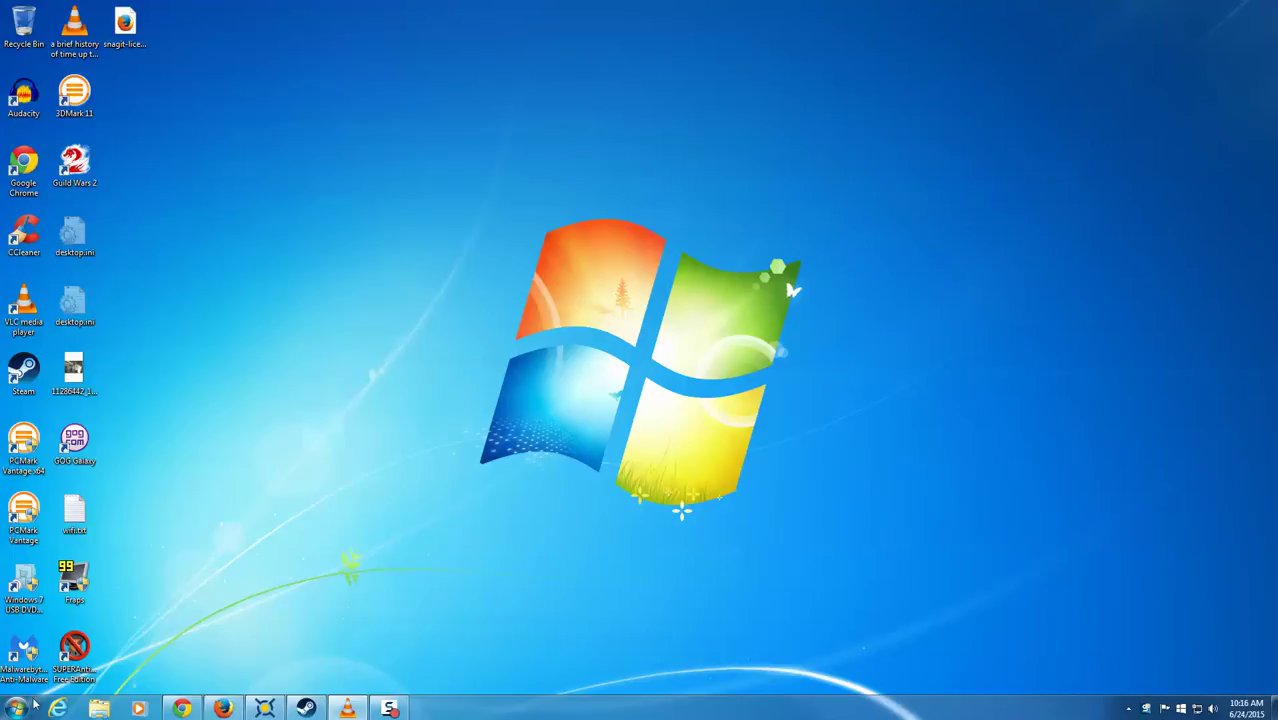
Step: Launch the Services console by searching for services.msc from the Start menu
{"action": "left_click", "coordinate": [17, 708]}
{"action": "left_click", "coordinate": [55, 678]}
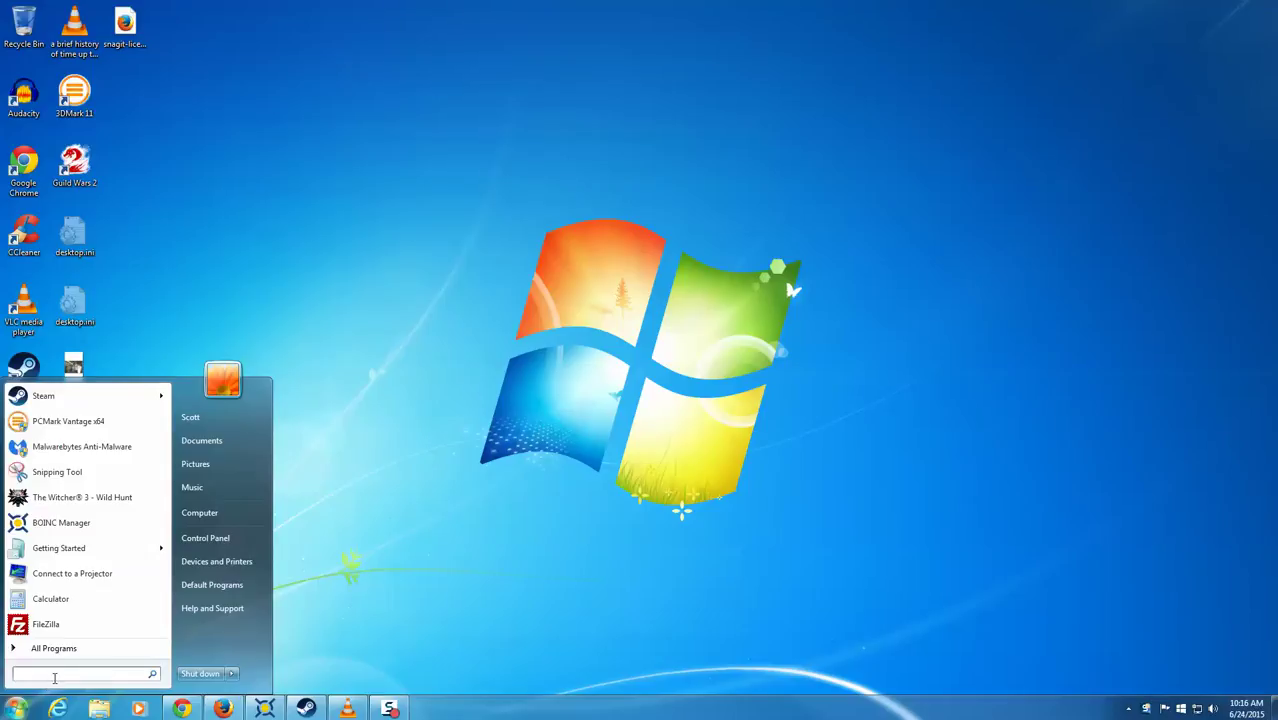
{"action": "type", "text": "ser"}
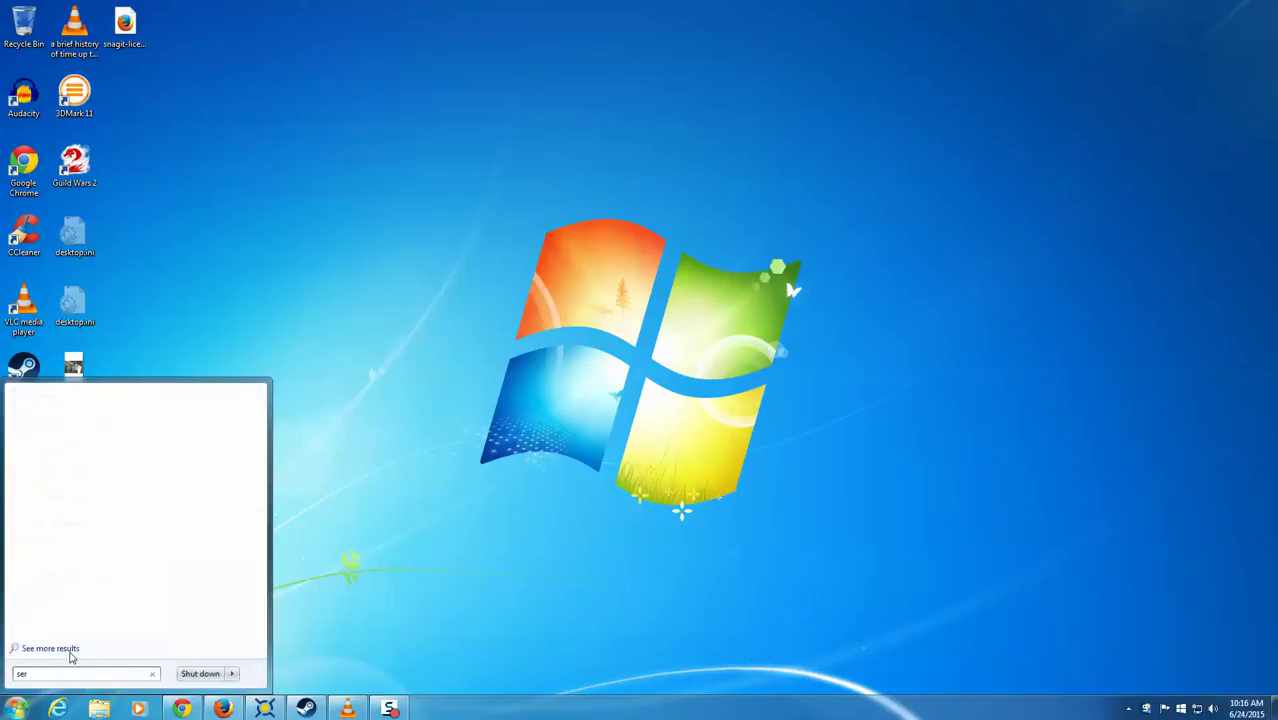
{"action": "type", "text": "vices.msc"}
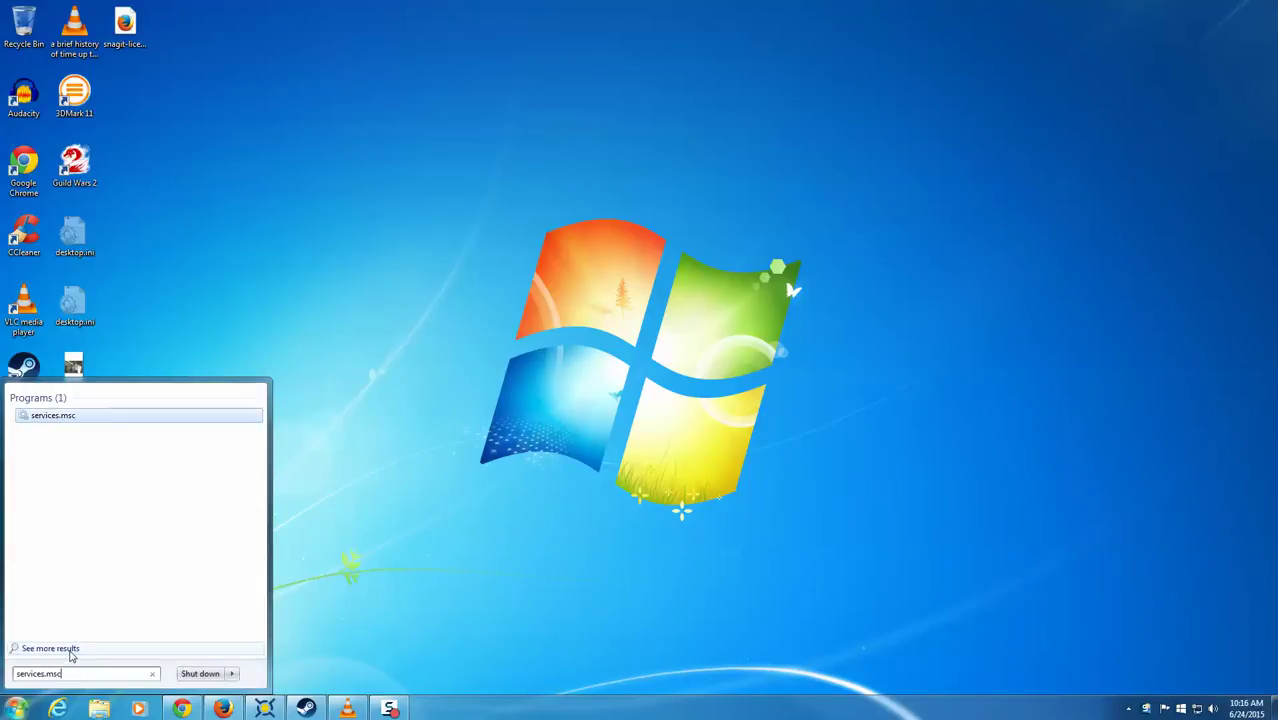
{"action": "left_click", "coordinate": [53, 415]}
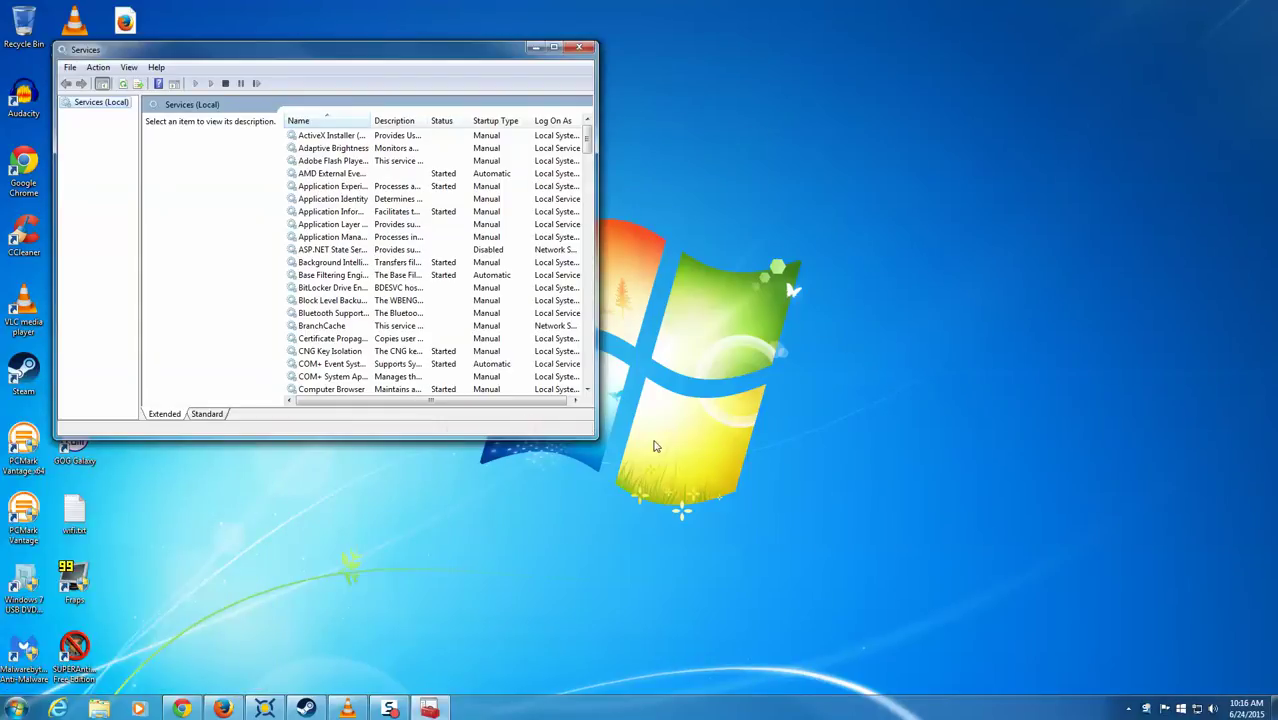
Step: Enlarge the Services window, widen the Name column and scroll to Volume Shadow Copy
{"action": "left_click_drag", "start_coordinate": [599, 439], "coordinate": [879, 597]}
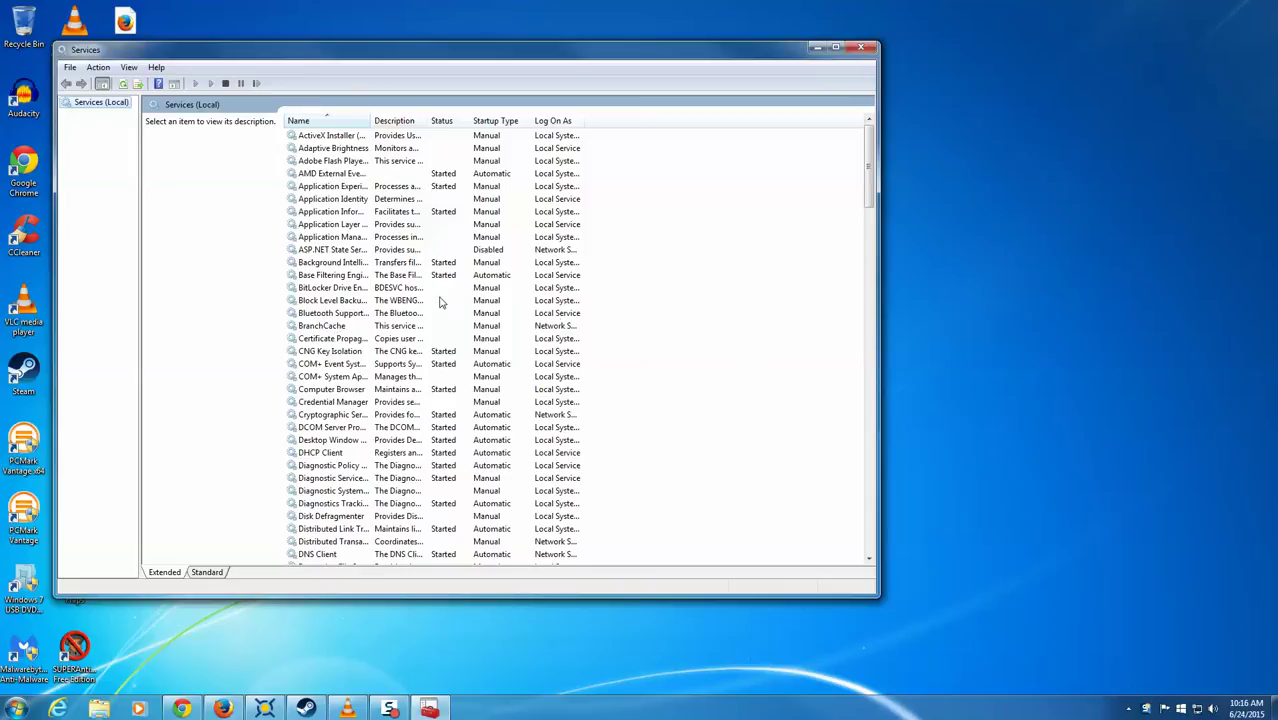
{"action": "left_click", "coordinate": [362, 289]}
{"action": "scroll", "coordinate": [362, 300], "scroll_direction": "down", "scroll_amount": 4}
{"action": "scroll", "coordinate": [362, 300], "scroll_direction": "down", "scroll_amount": 10}
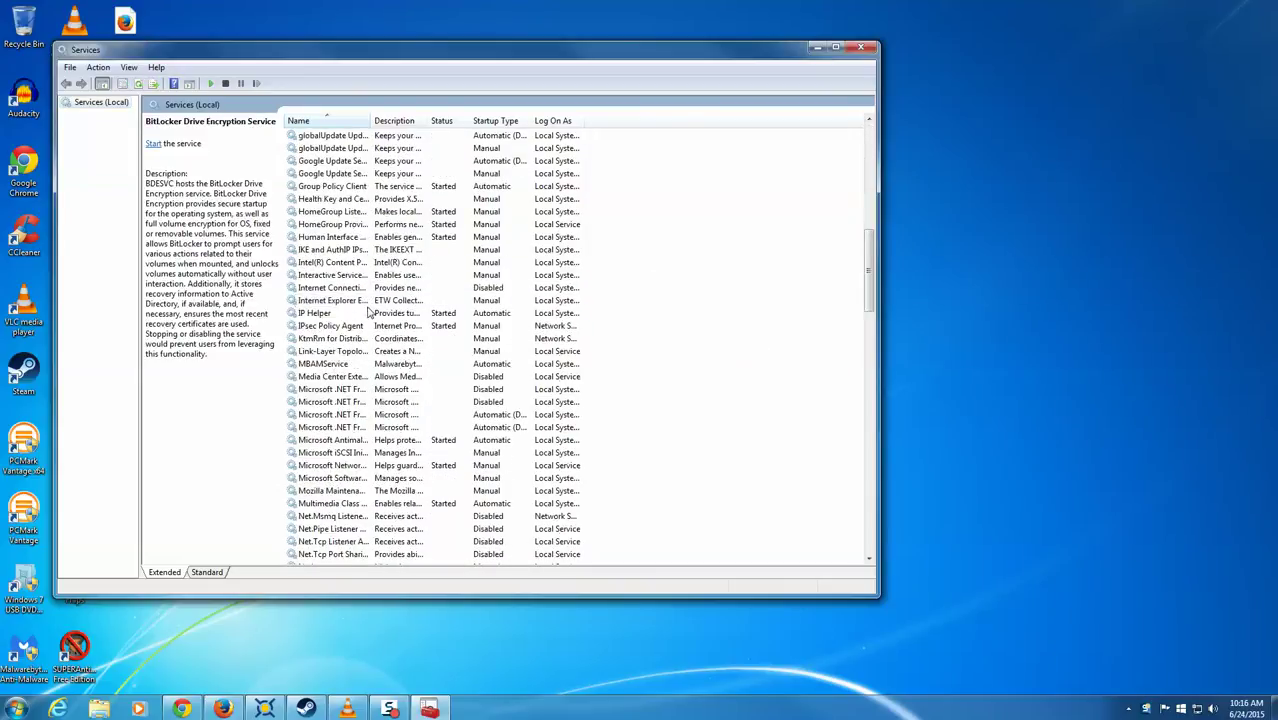
{"action": "left_click_drag", "start_coordinate": [377, 127], "coordinate": [480, 127]}
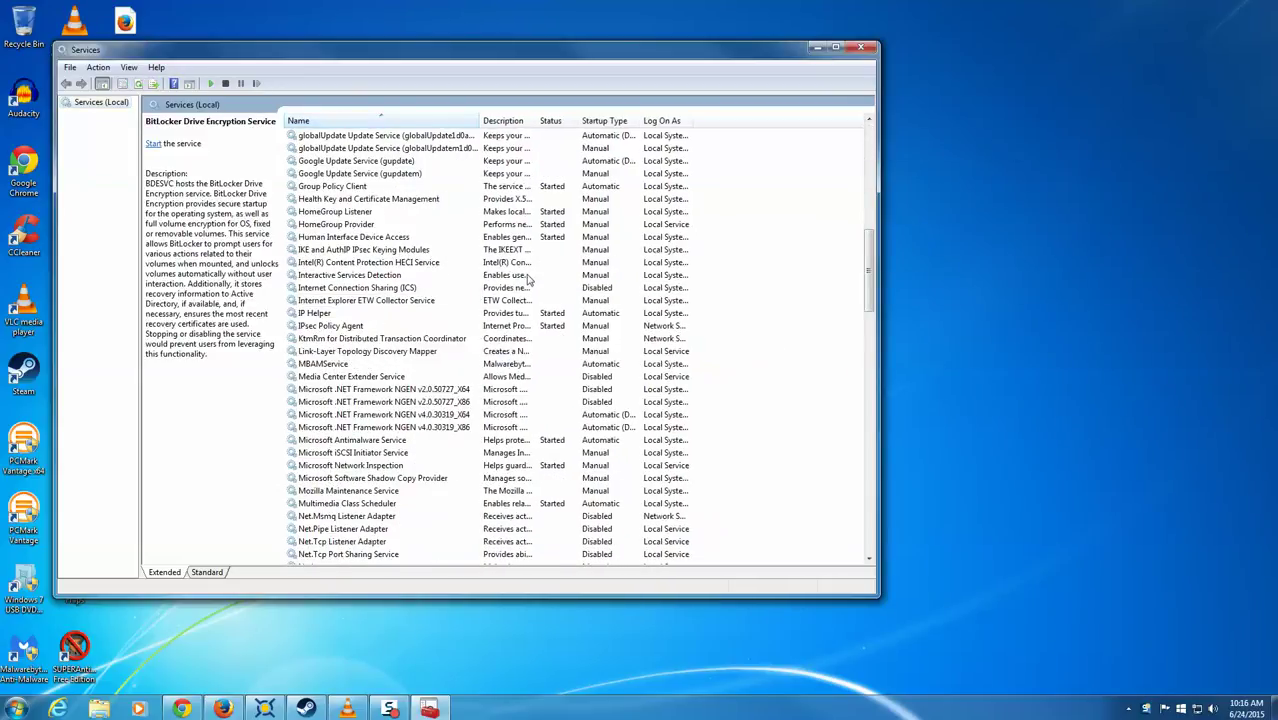
{"action": "scroll", "coordinate": [498, 370], "scroll_direction": "down", "scroll_amount": 9}
{"action": "scroll", "coordinate": [500, 370], "scroll_direction": "down", "scroll_amount": 20}
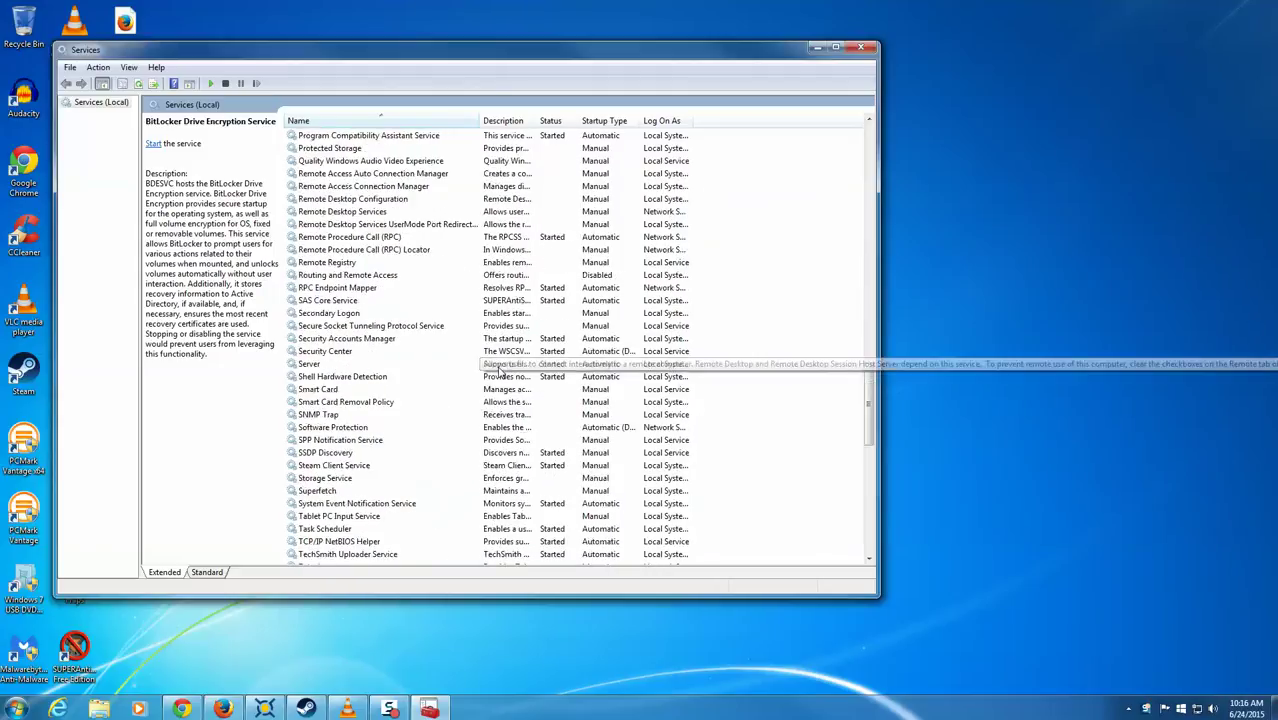
{"action": "scroll", "coordinate": [500, 370], "scroll_direction": "up", "scroll_amount": 1}
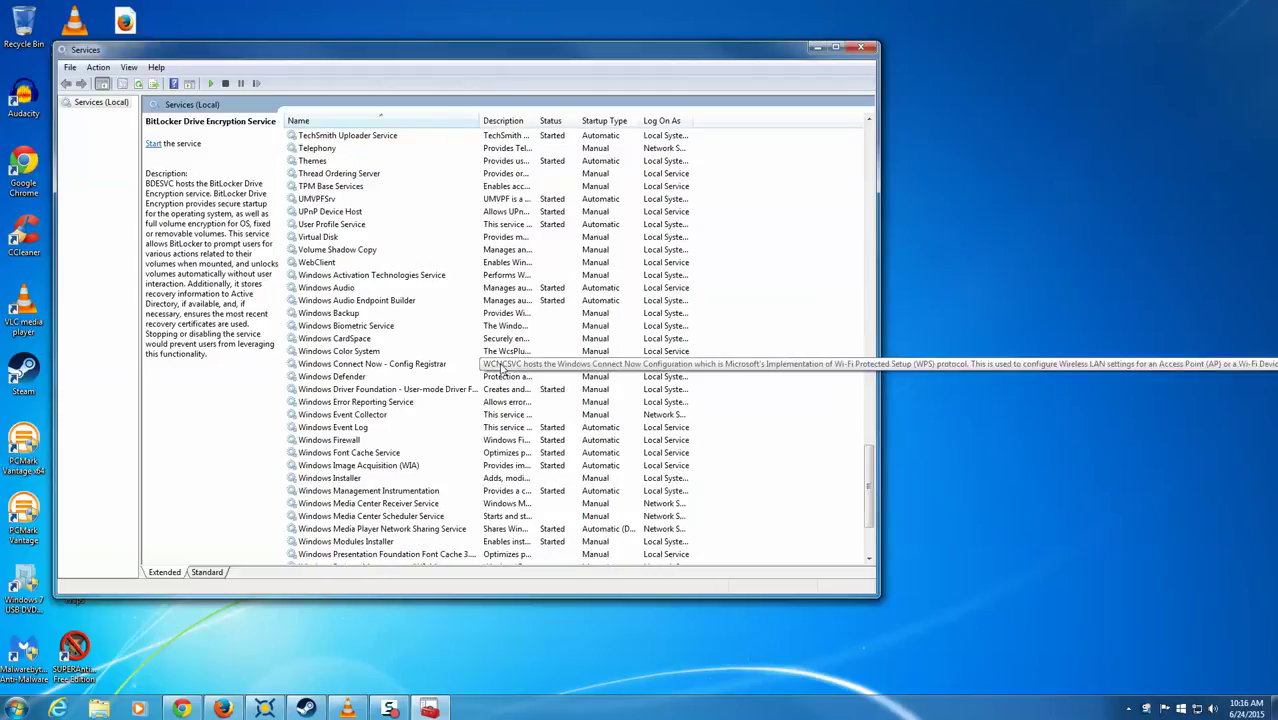
Step: Start the Volume Shadow Copy service so its status reads Started
{"action": "left_click", "coordinate": [363, 251]}
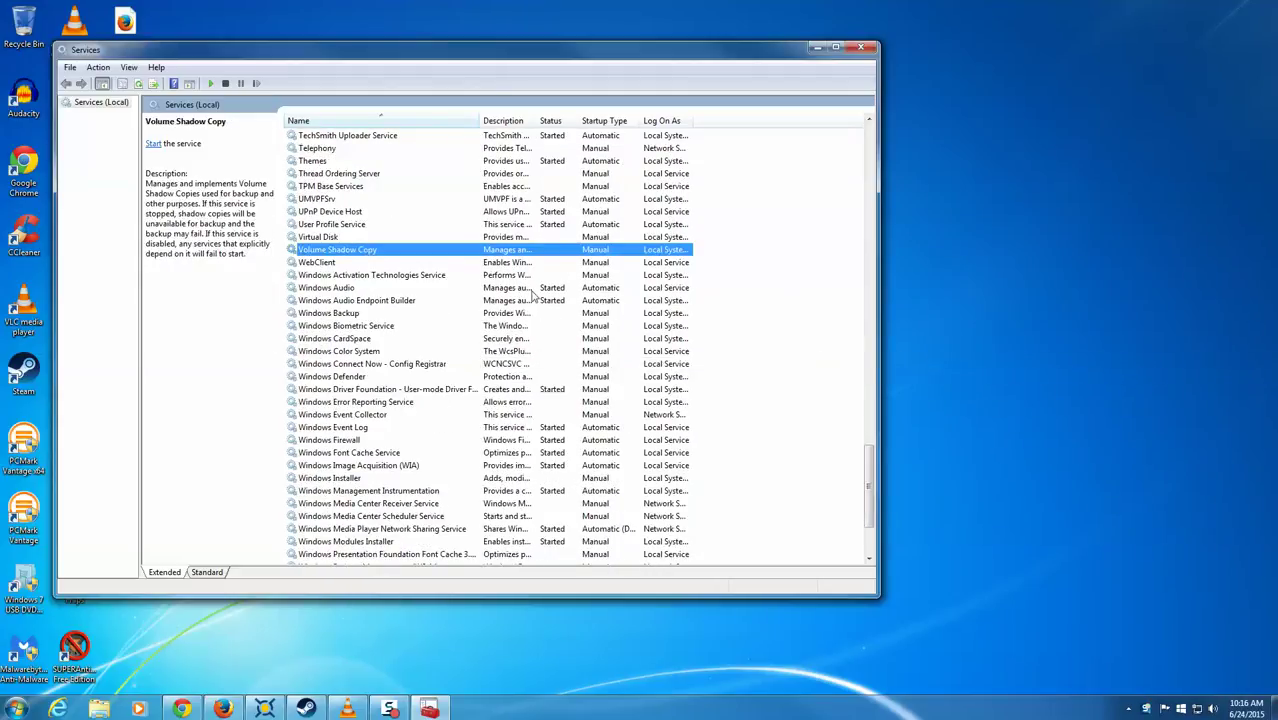
{"action": "right_click", "coordinate": [366, 254]}
{"action": "left_click", "coordinate": [385, 260]}
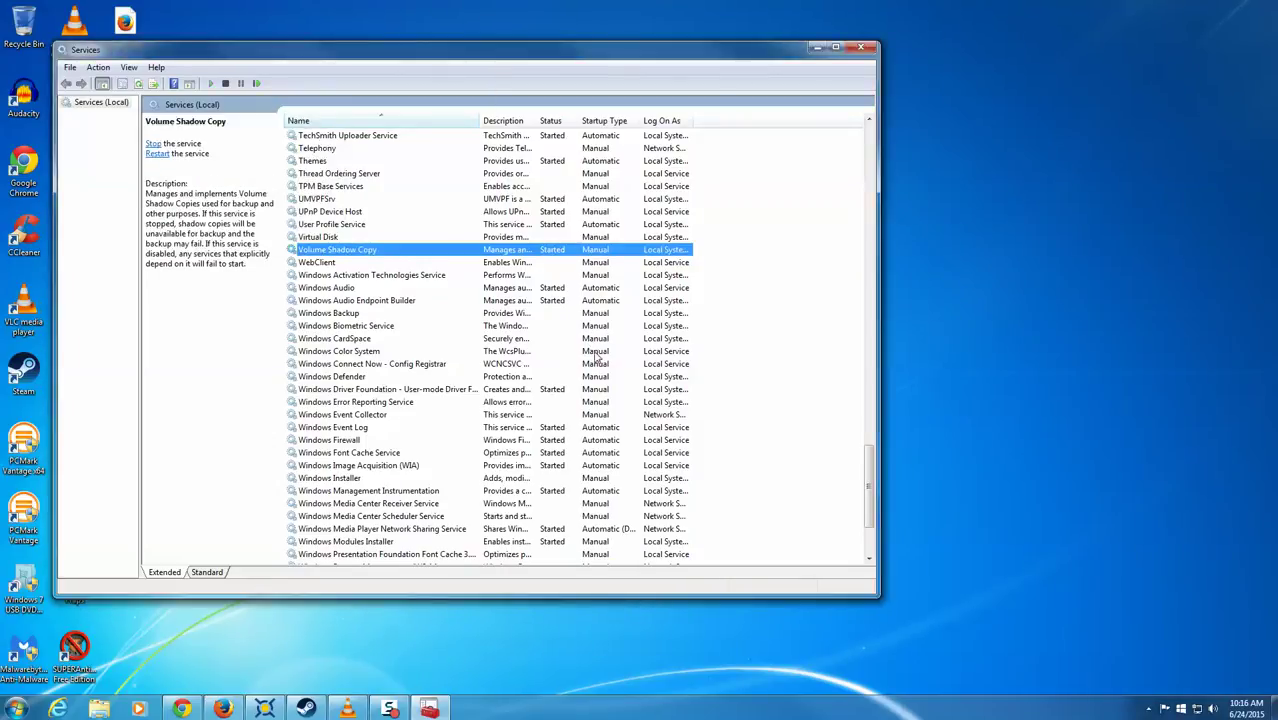
{"action": "scroll", "coordinate": [616, 365], "scroll_direction": "down", "scroll_amount": 4}
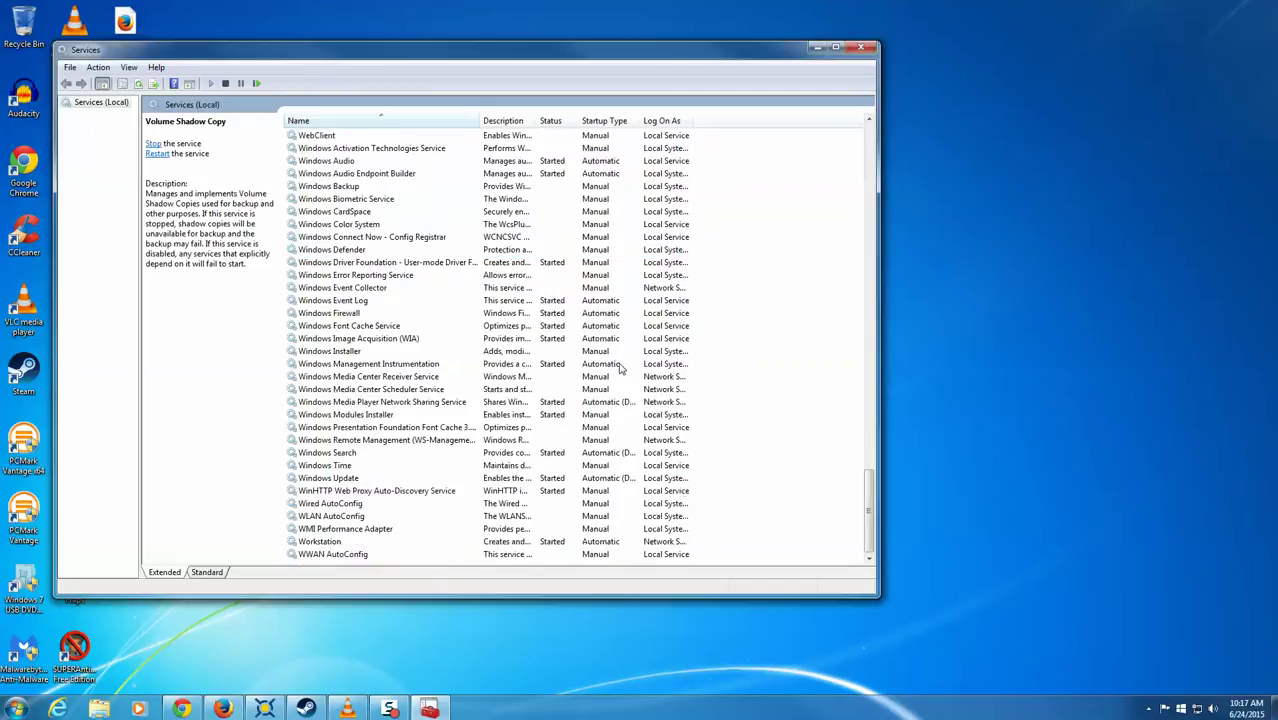
{"action": "scroll", "coordinate": [620, 367], "scroll_direction": "up", "scroll_amount": 3}
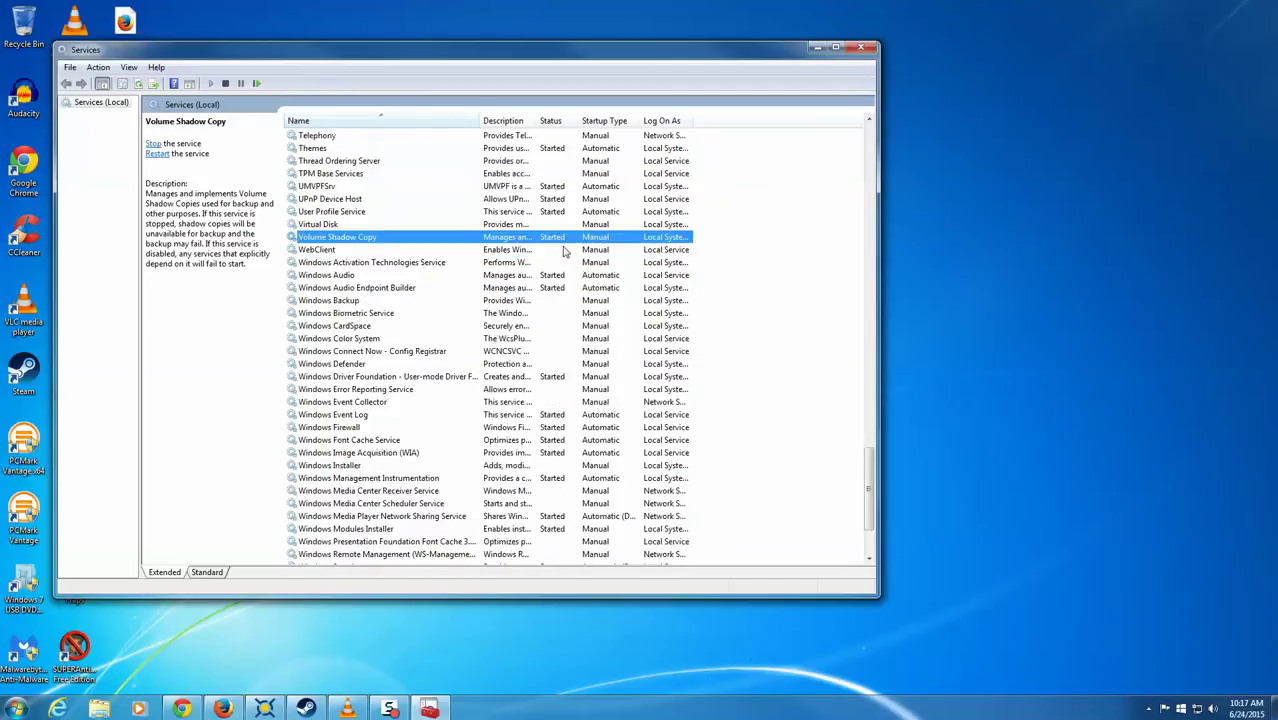
Step: Close Services, Shift+Delete snagit-license.pdf permanently, and verify the Recycle Bin is empty
{"action": "left_click", "coordinate": [860, 47]}
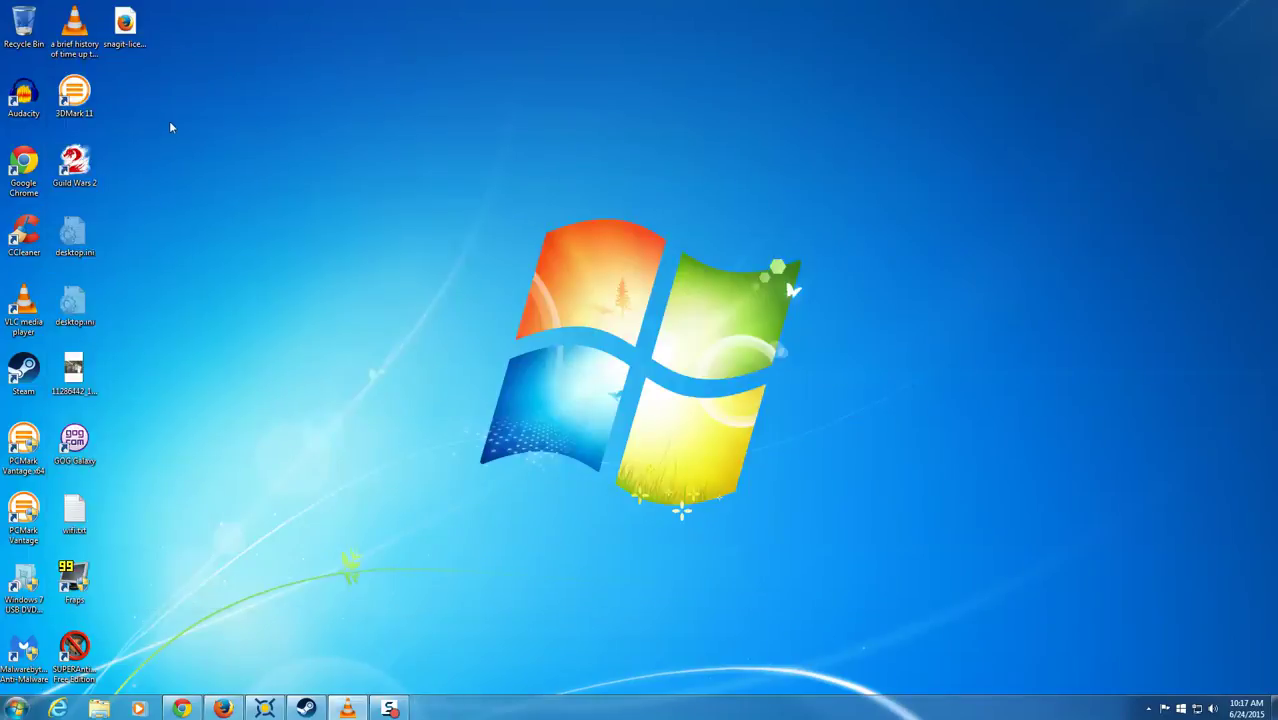
{"action": "left_click", "coordinate": [118, 45]}
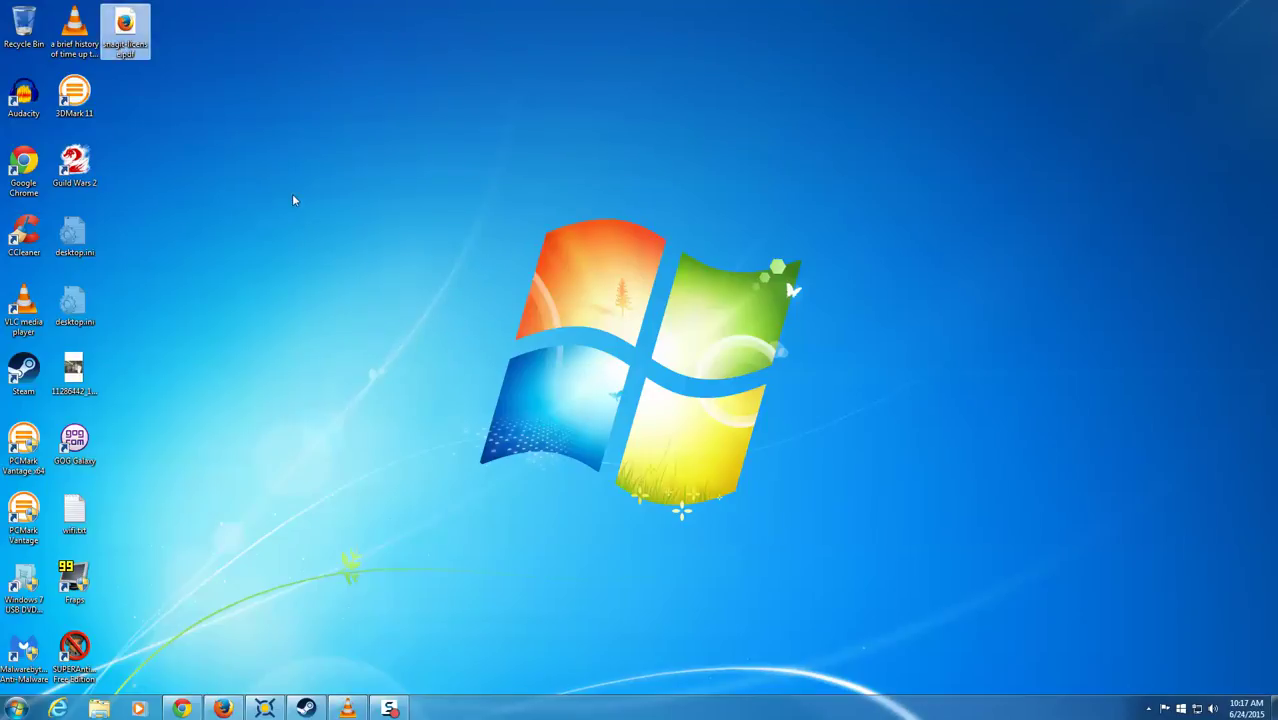
{"action": "key", "text": "shift+Delete"}
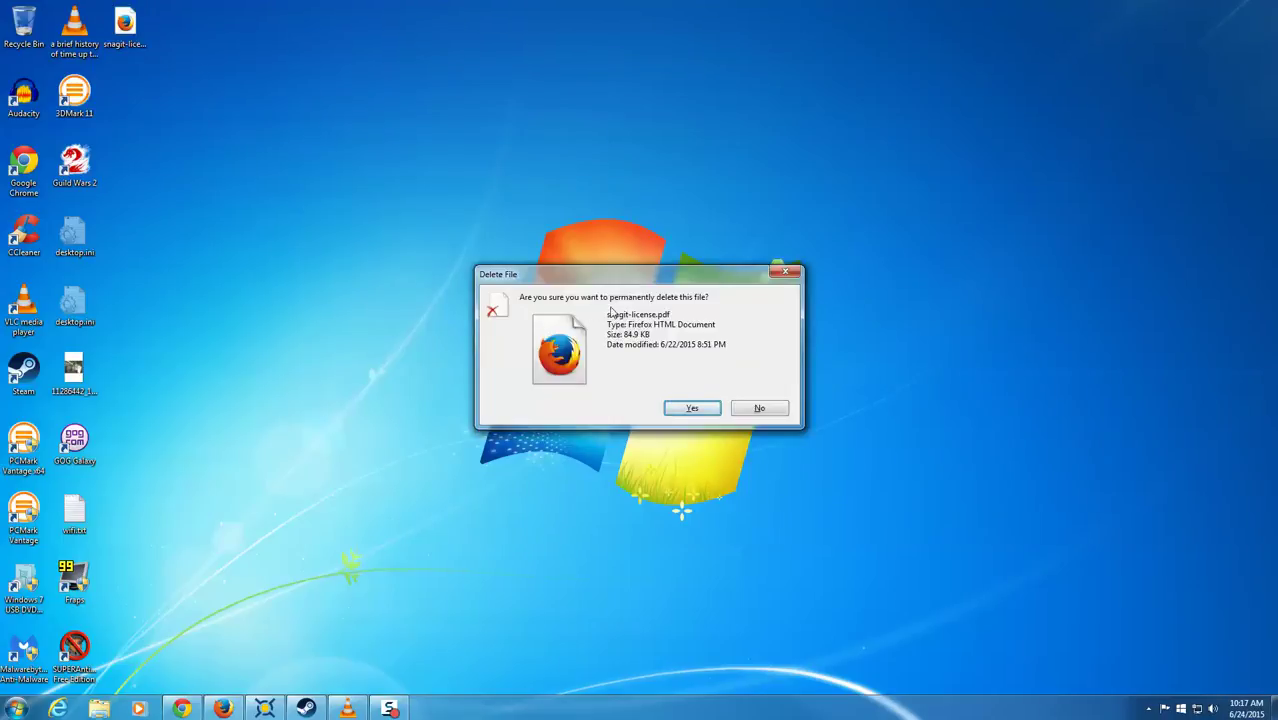
{"action": "left_click", "coordinate": [692, 410]}
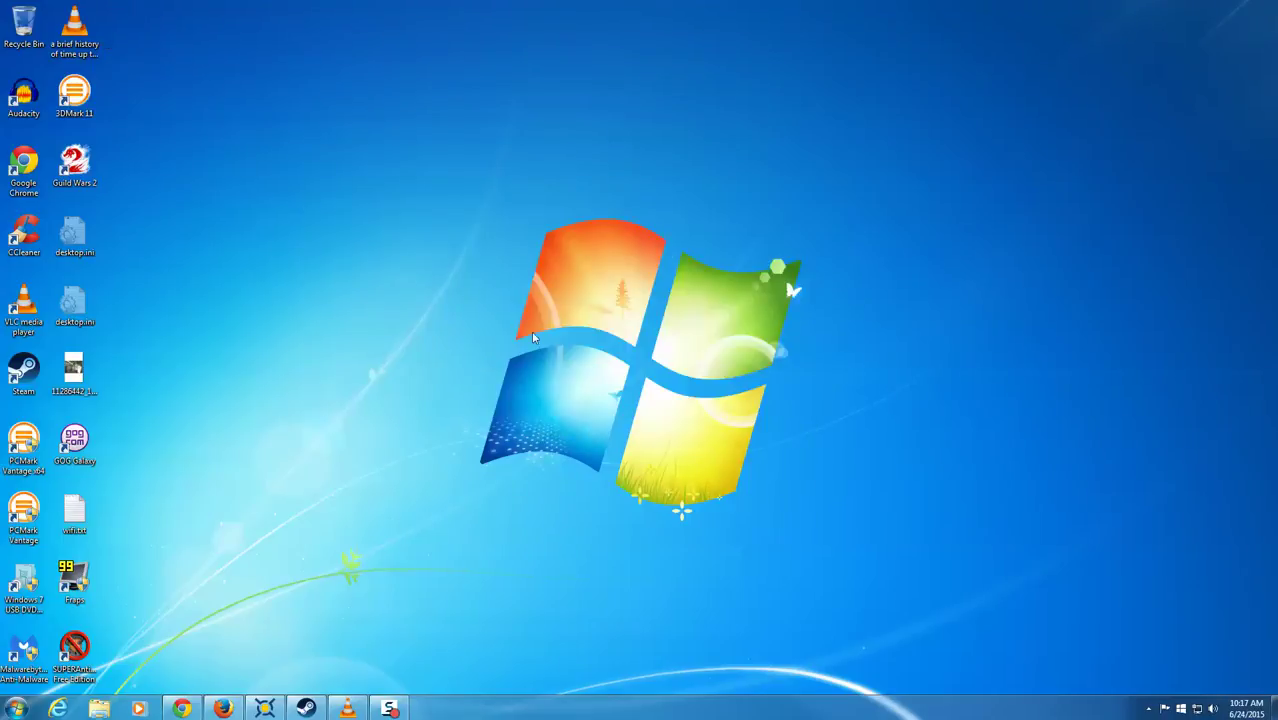
{"action": "double_click", "coordinate": [24, 22]}
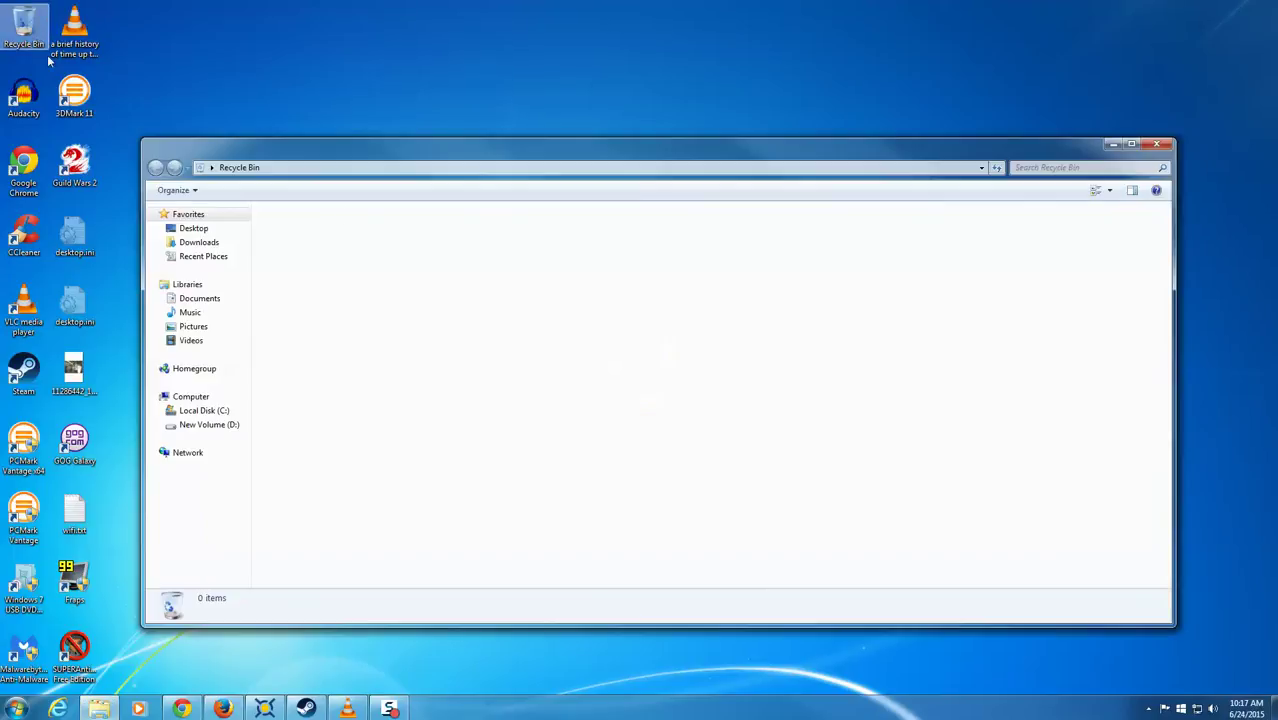
{"action": "left_click", "coordinate": [1166, 146]}
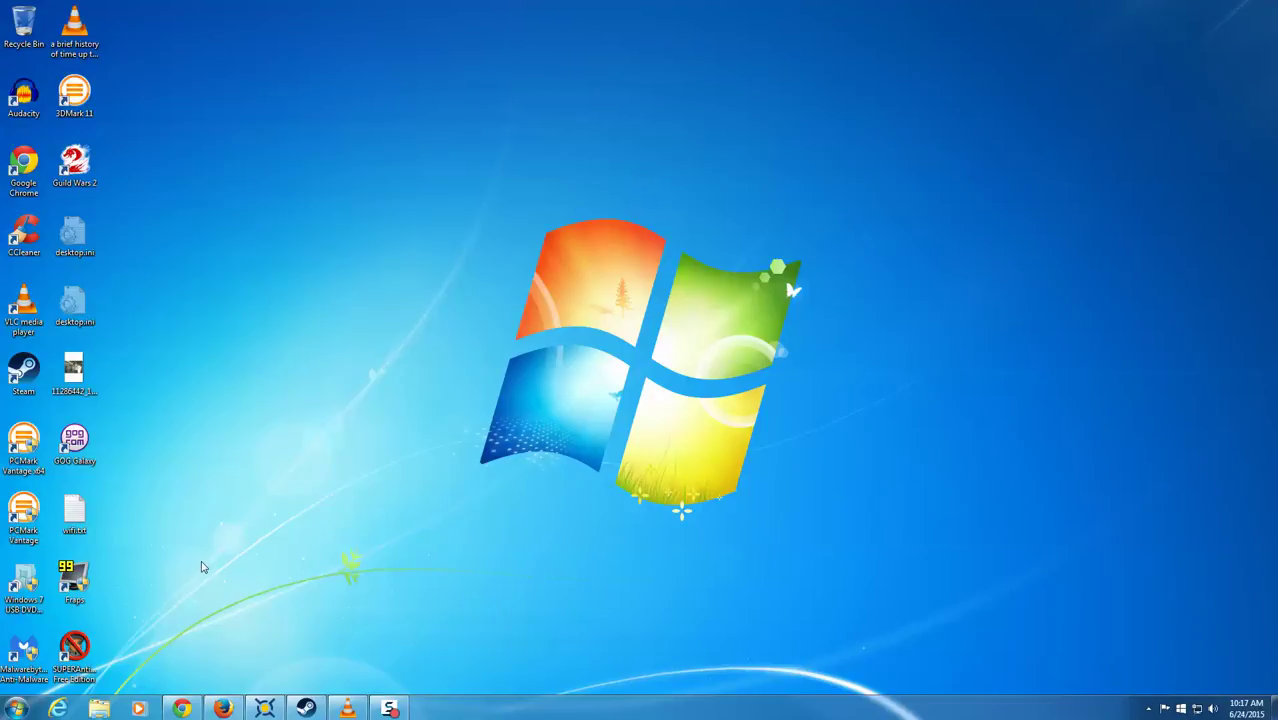
Step: Open Computer from the Start menu and select Local Disk (C:)
{"action": "left_click", "coordinate": [15, 710]}
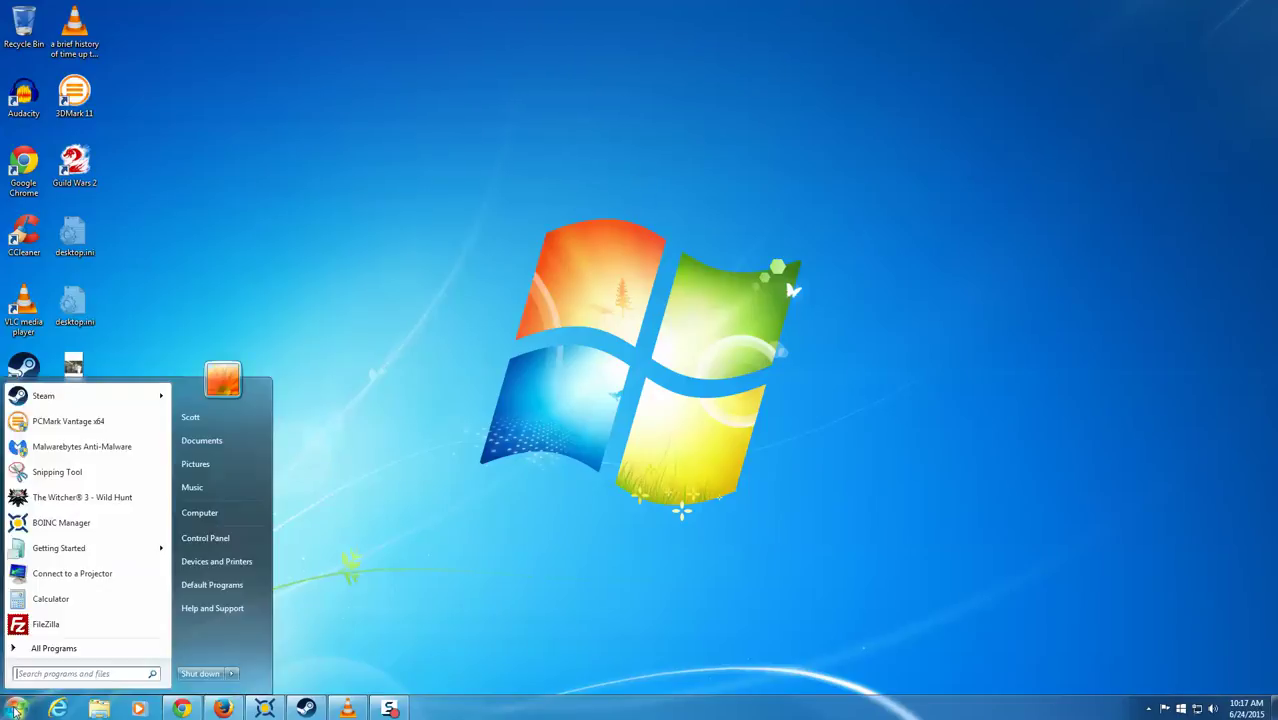
{"action": "left_click", "coordinate": [216, 516]}
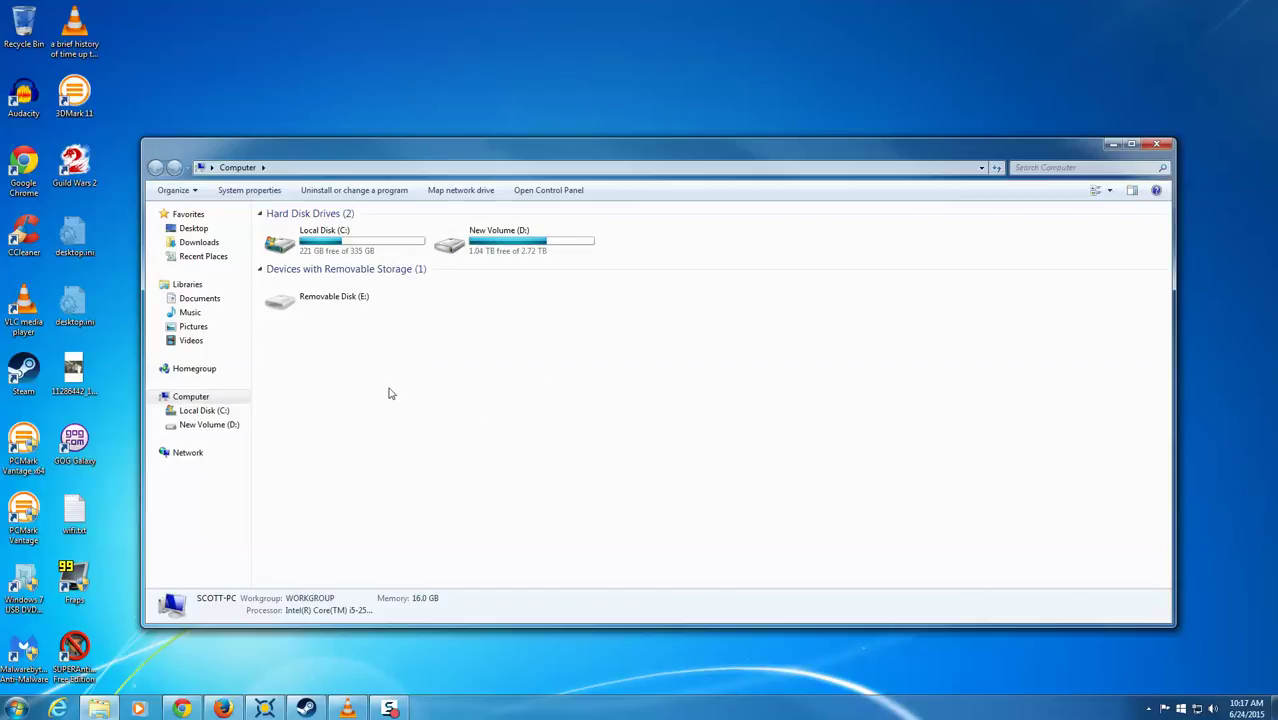
{"action": "left_click", "coordinate": [348, 254]}
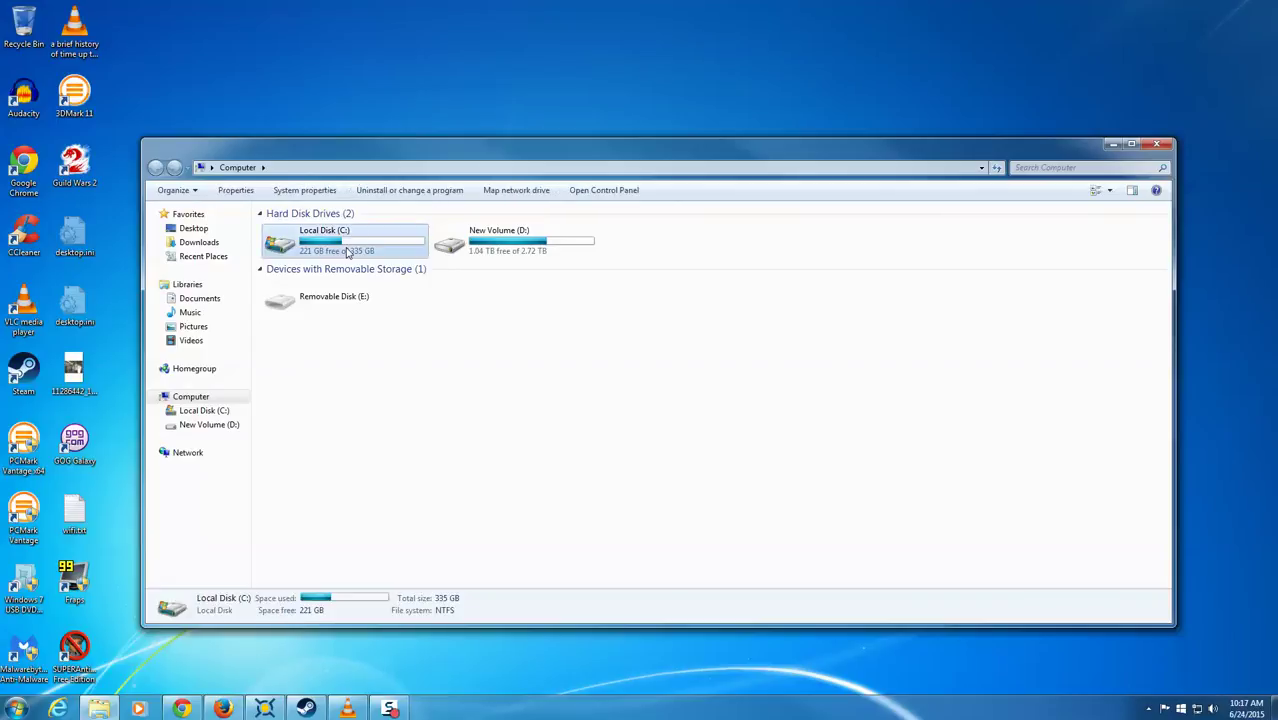
{"action": "right_click", "coordinate": [347, 253]}
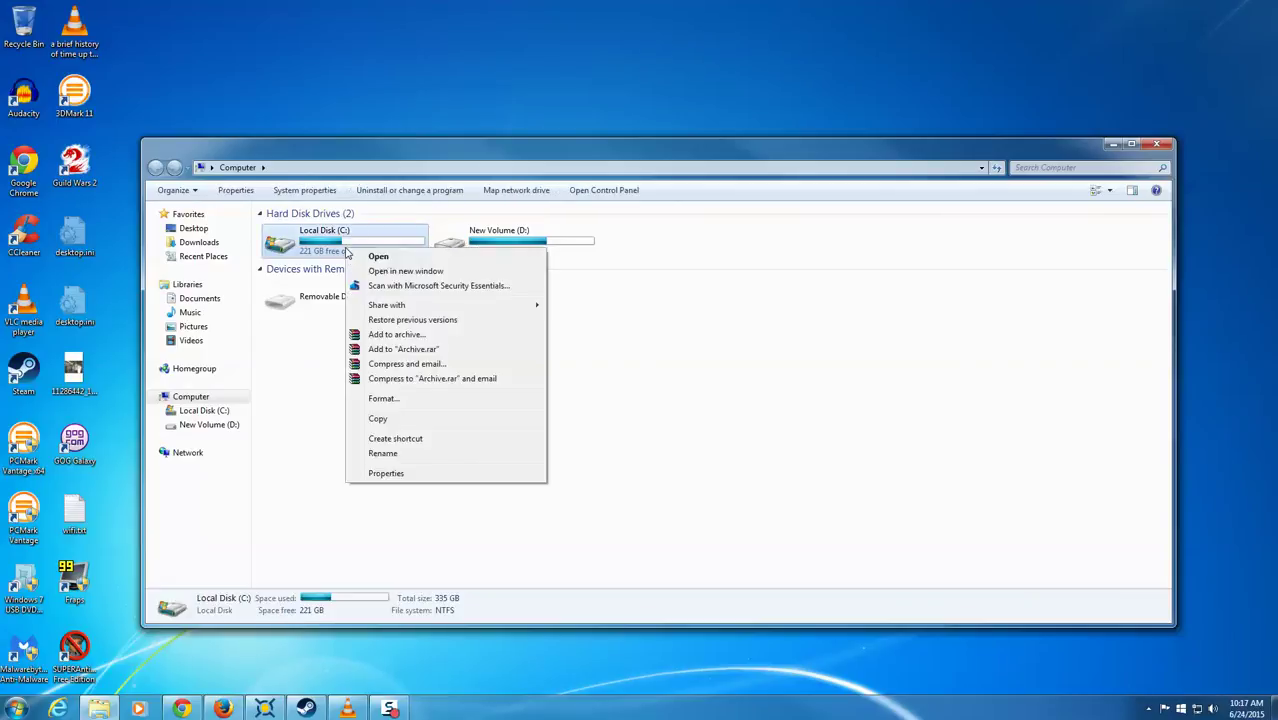
{"action": "left_click", "coordinate": [401, 472]}
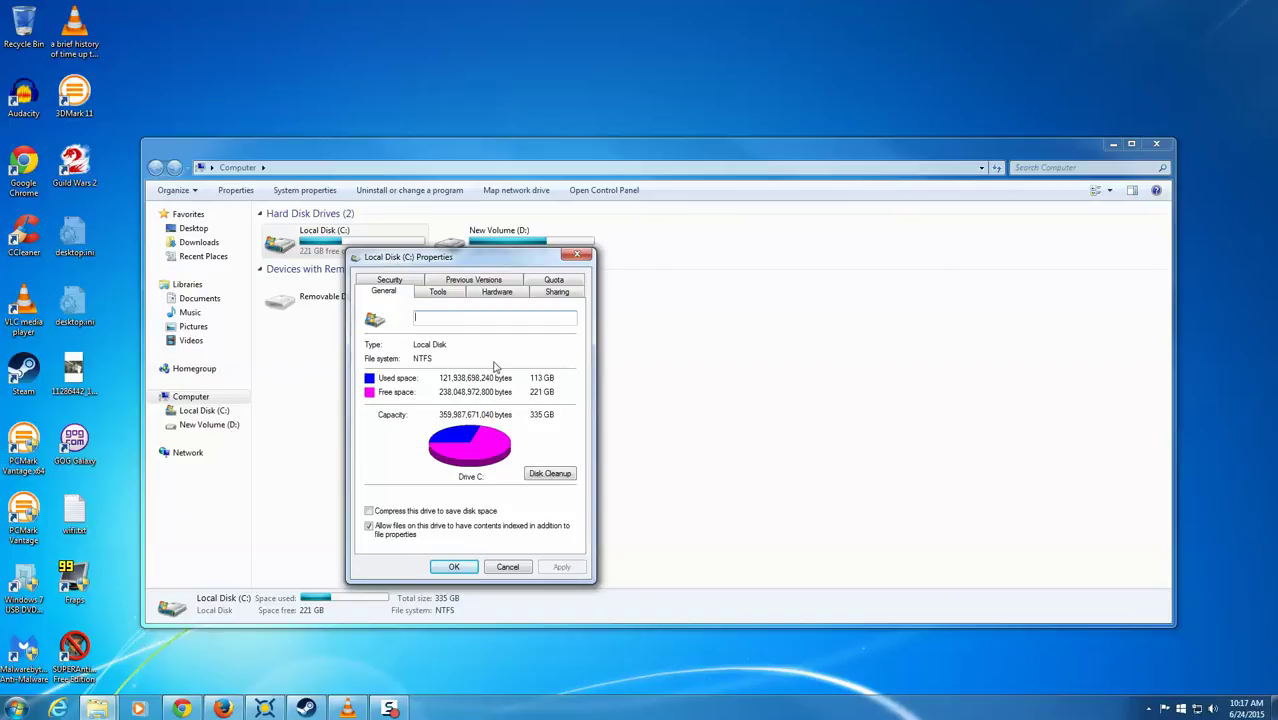
{"action": "left_click", "coordinate": [483, 283]}
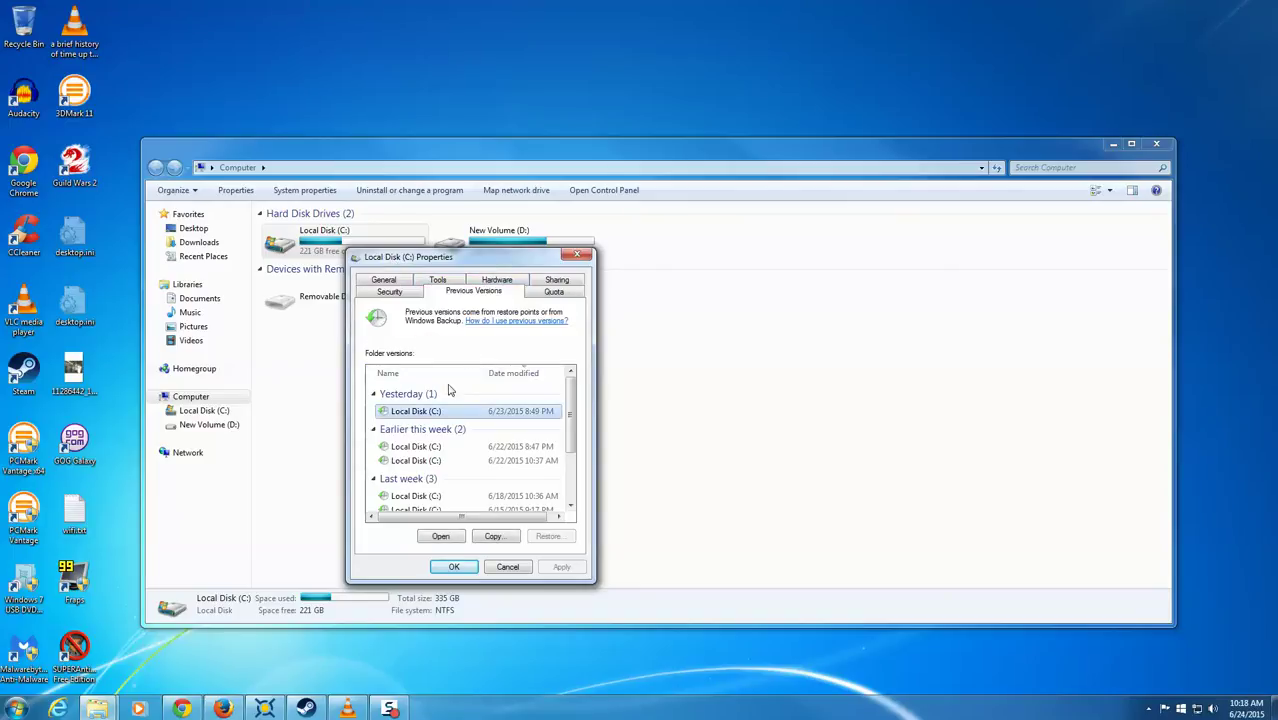
{"action": "scroll", "coordinate": [481, 458], "scroll_direction": "down", "scroll_amount": 2}
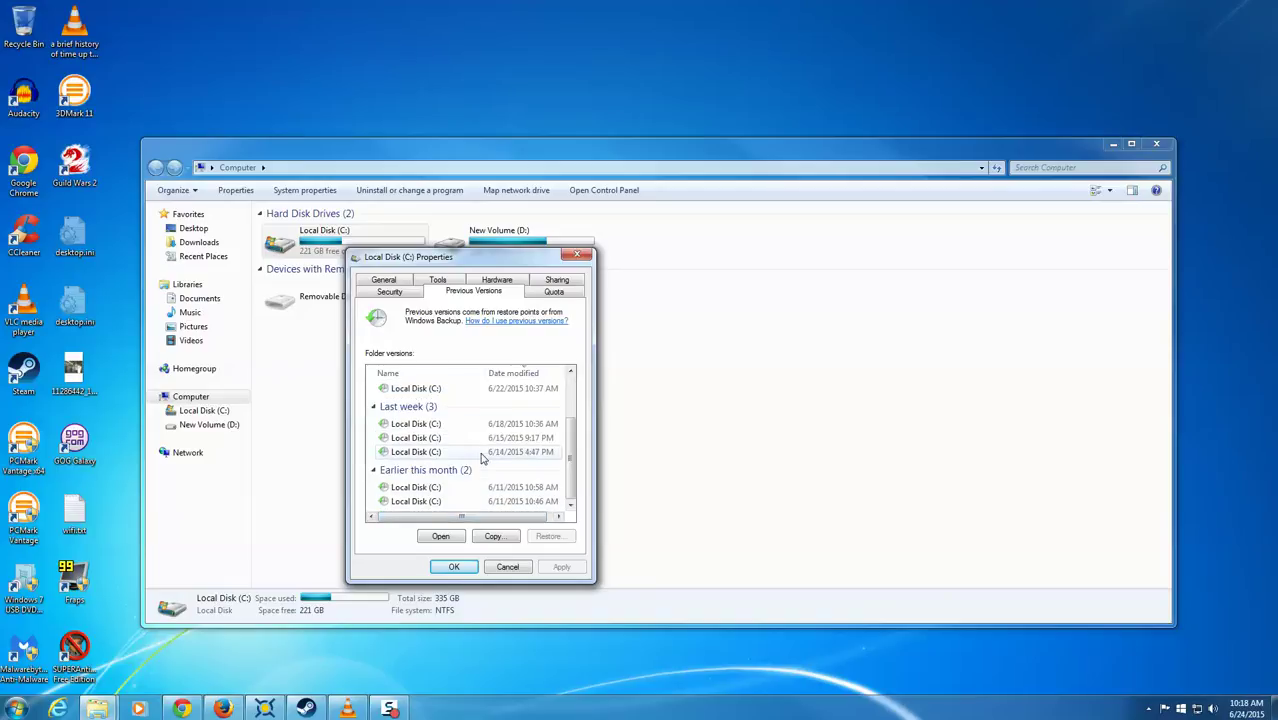
{"action": "scroll", "coordinate": [491, 455], "scroll_direction": "up", "scroll_amount": 2}
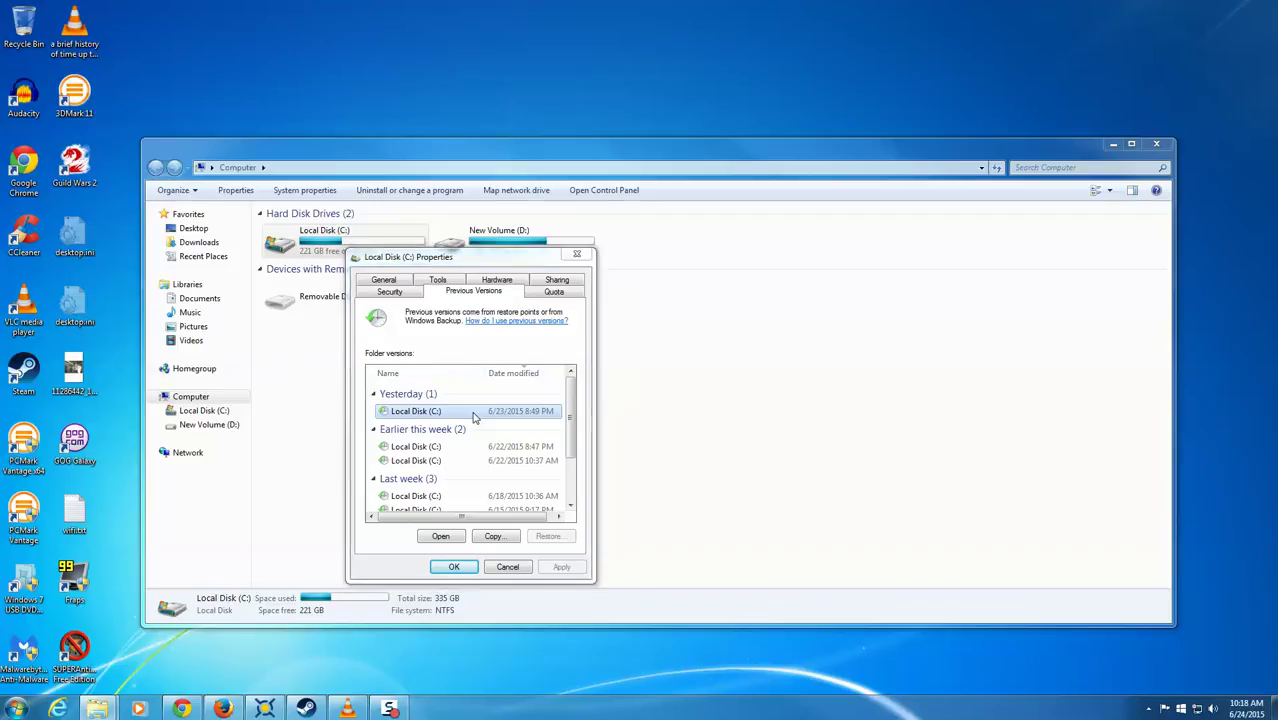
Step: Open yesterday's 6/23/2015 8:49 PM C: snapshot and browse into Users and the profile folder
{"action": "double_click", "coordinate": [474, 418]}
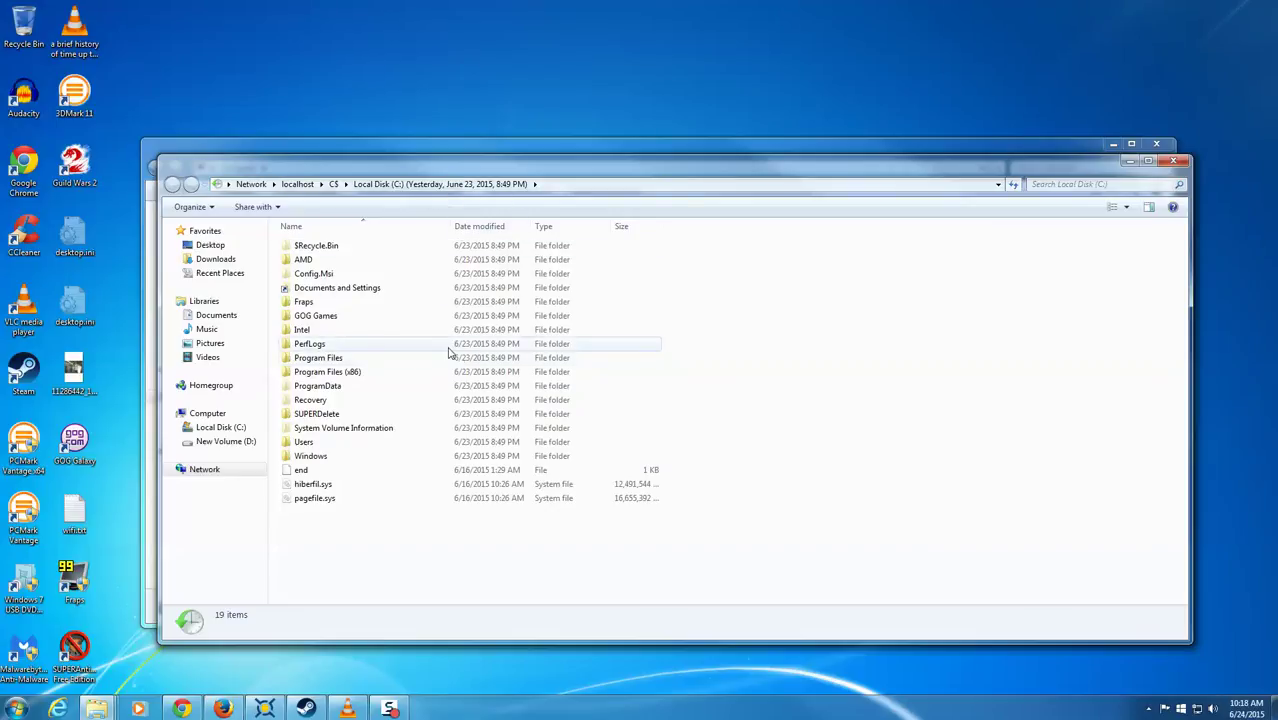
{"action": "double_click", "coordinate": [305, 442]}
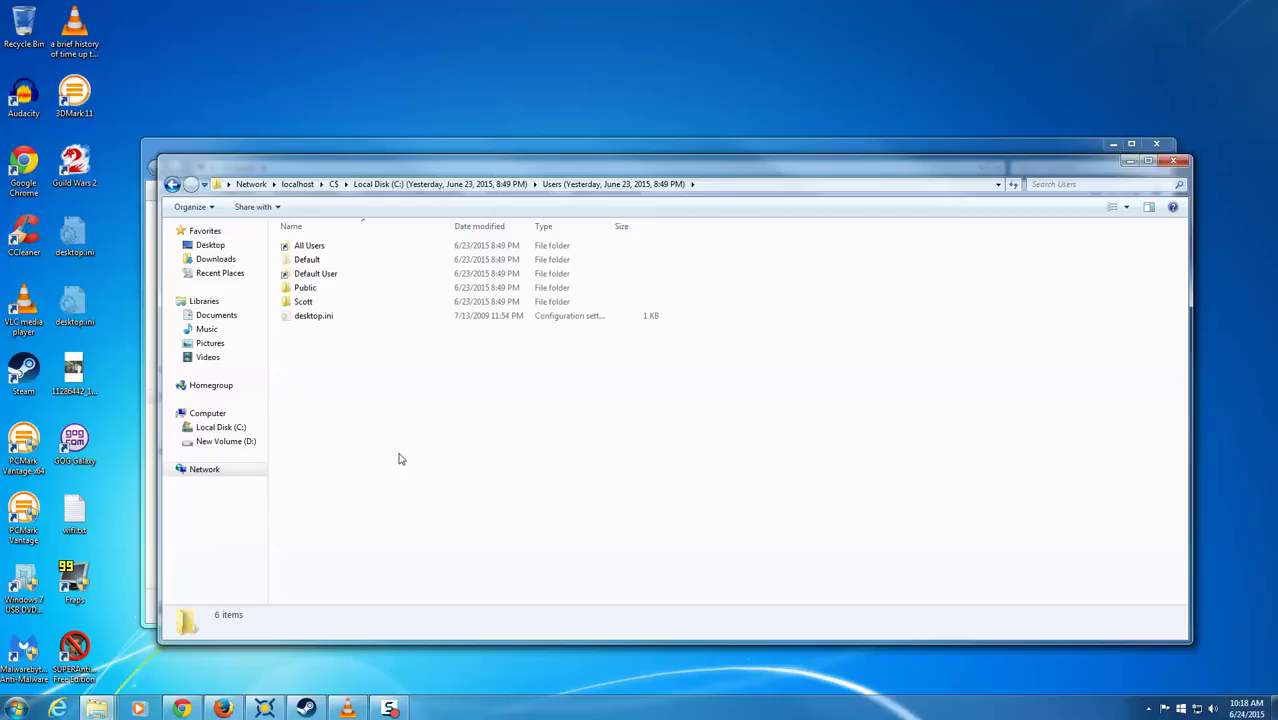
{"action": "double_click", "coordinate": [328, 302]}
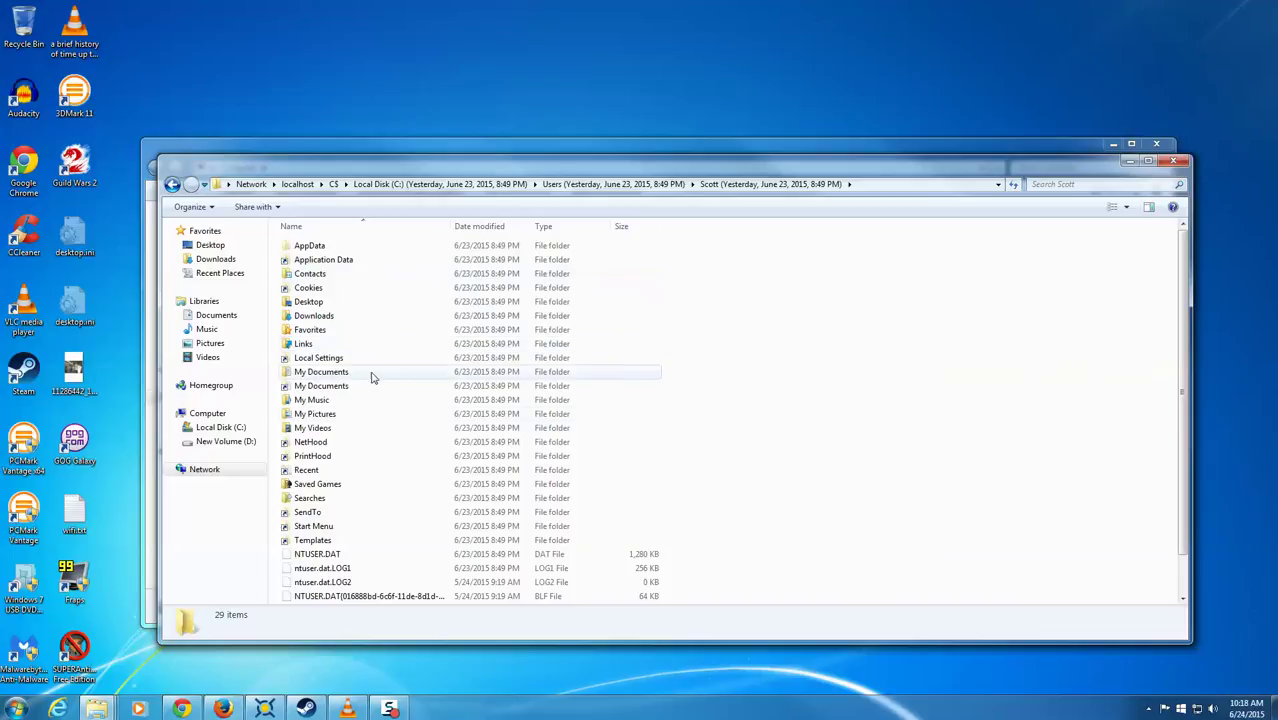
{"action": "scroll", "coordinate": [566, 448], "scroll_direction": "down", "scroll_amount": 1}
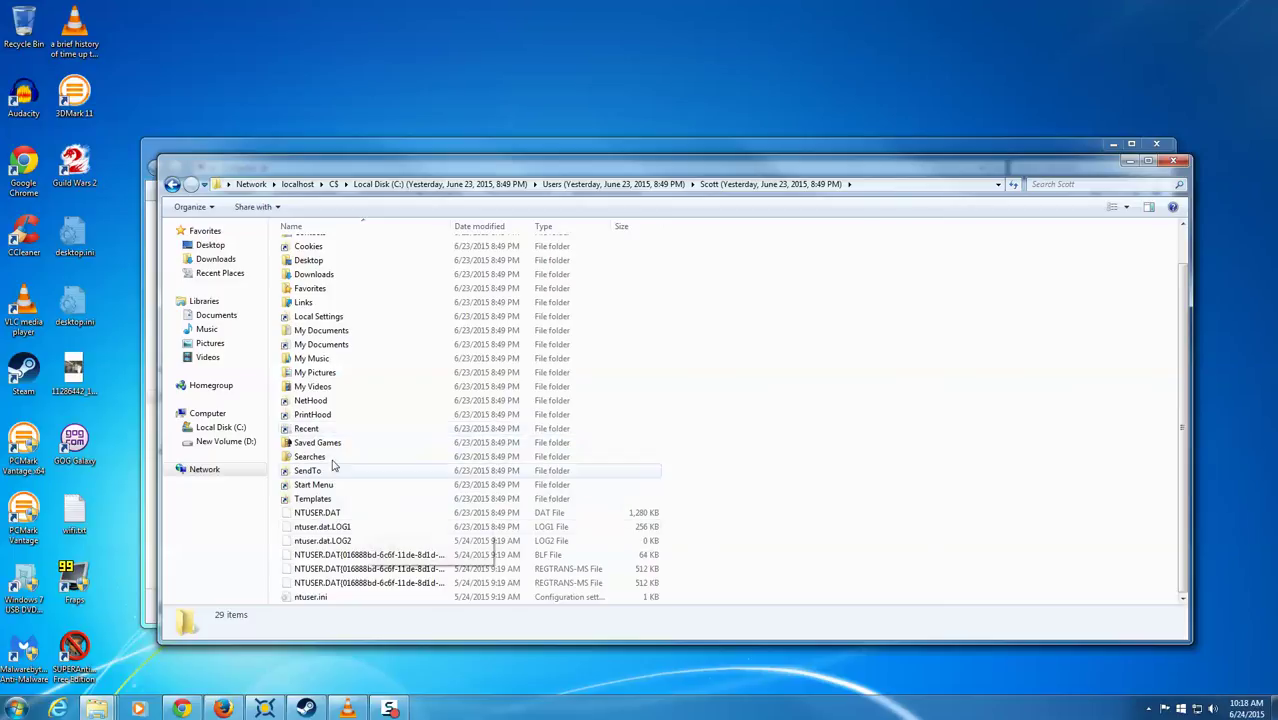
{"action": "scroll", "coordinate": [340, 470], "scroll_direction": "up", "scroll_amount": 1}
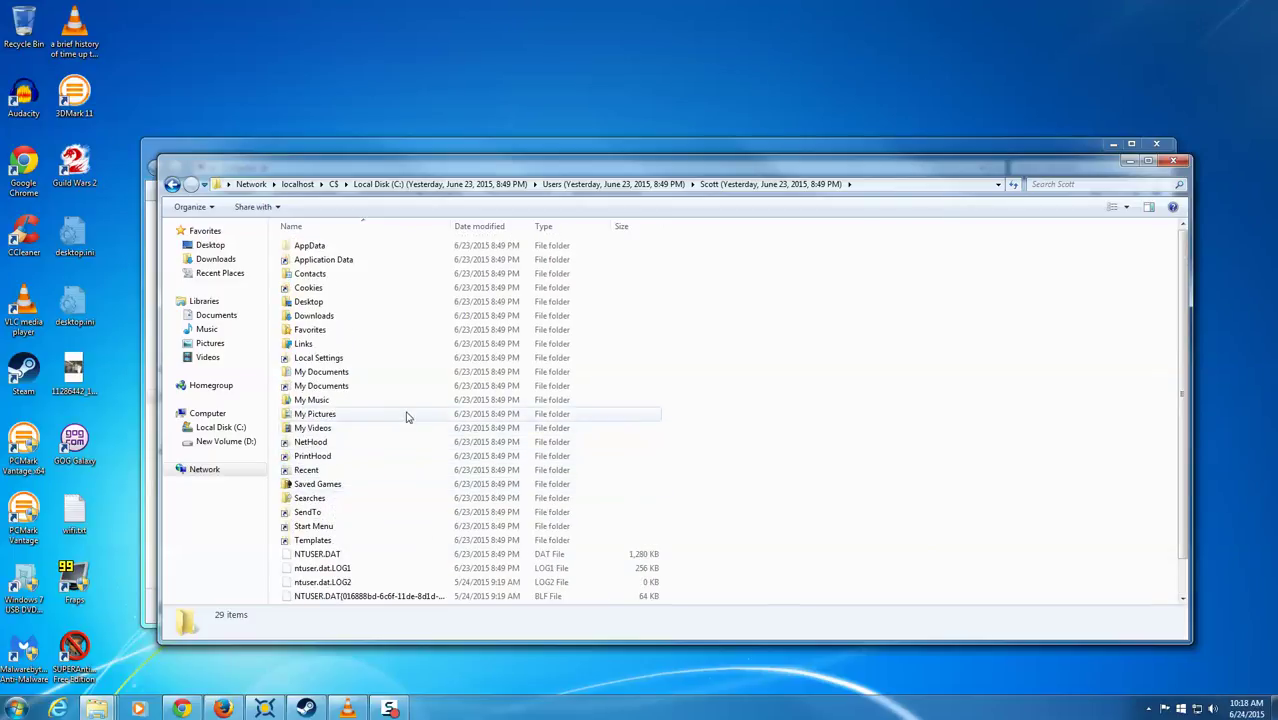
Step: Copy snagit-license.pdf from the snapshot's Desktop folder
{"action": "double_click", "coordinate": [309, 302]}
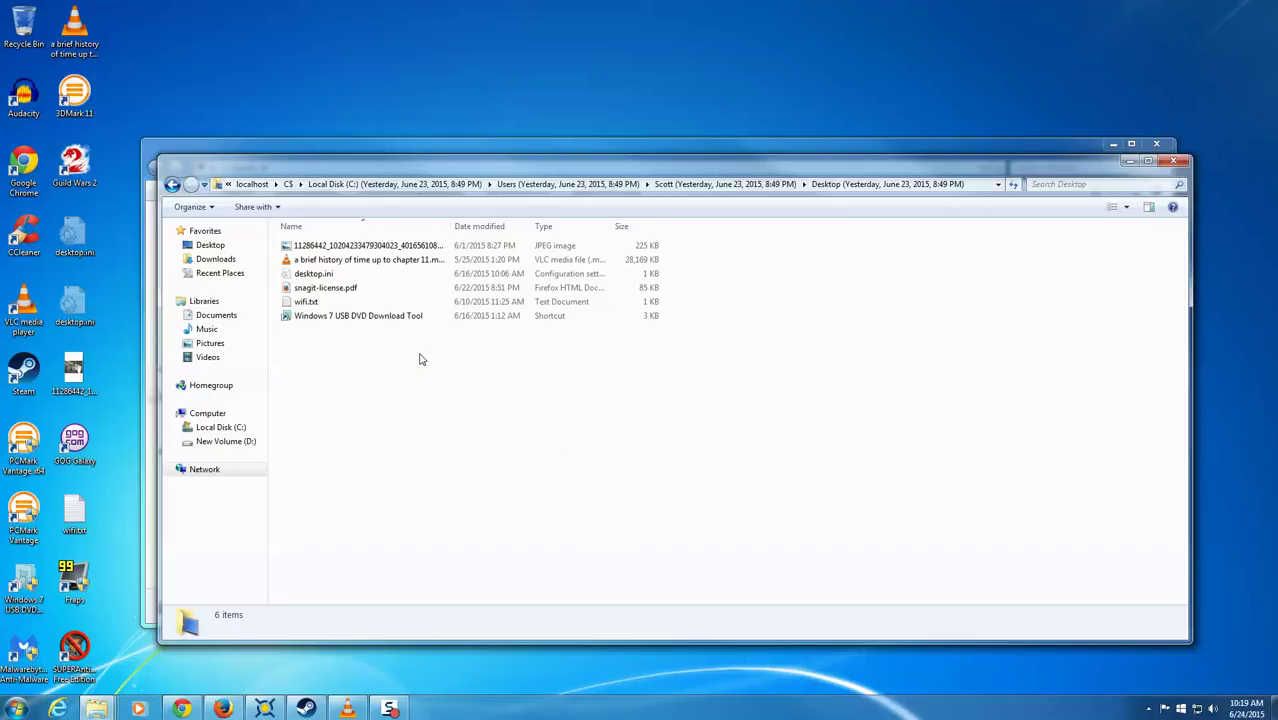
{"action": "left_click", "coordinate": [355, 292]}
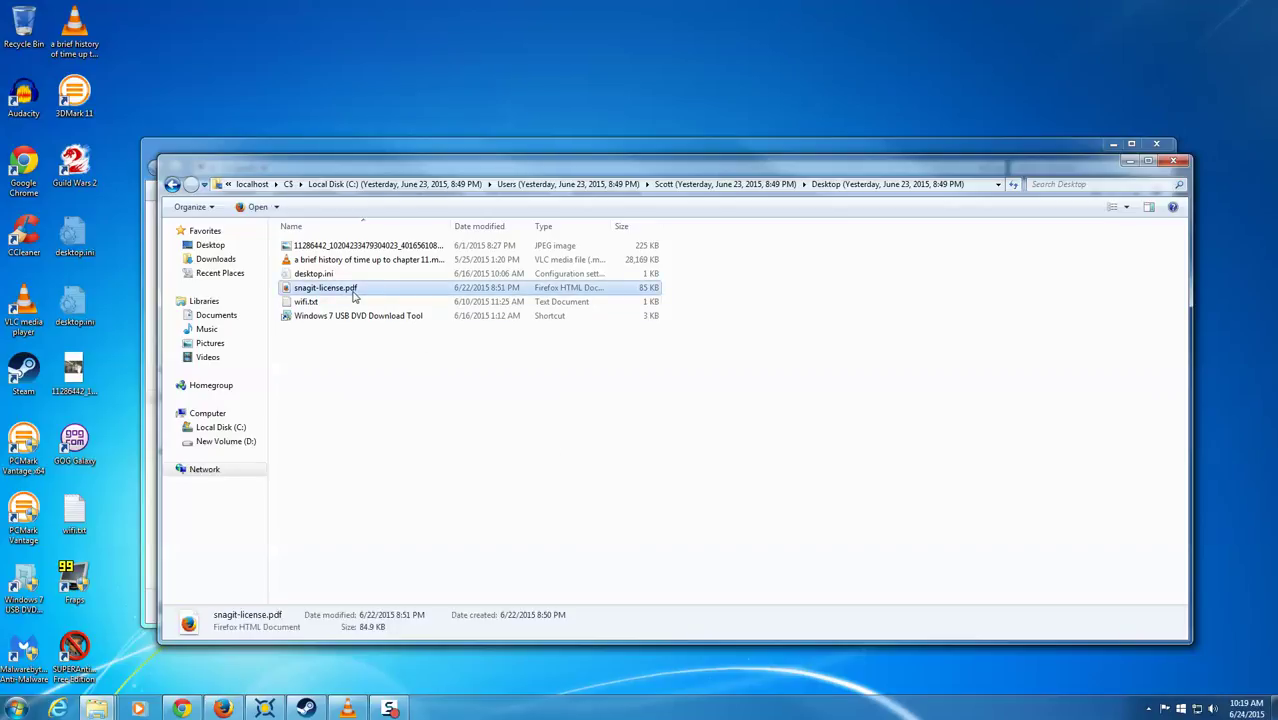
{"action": "right_click", "coordinate": [353, 296]}
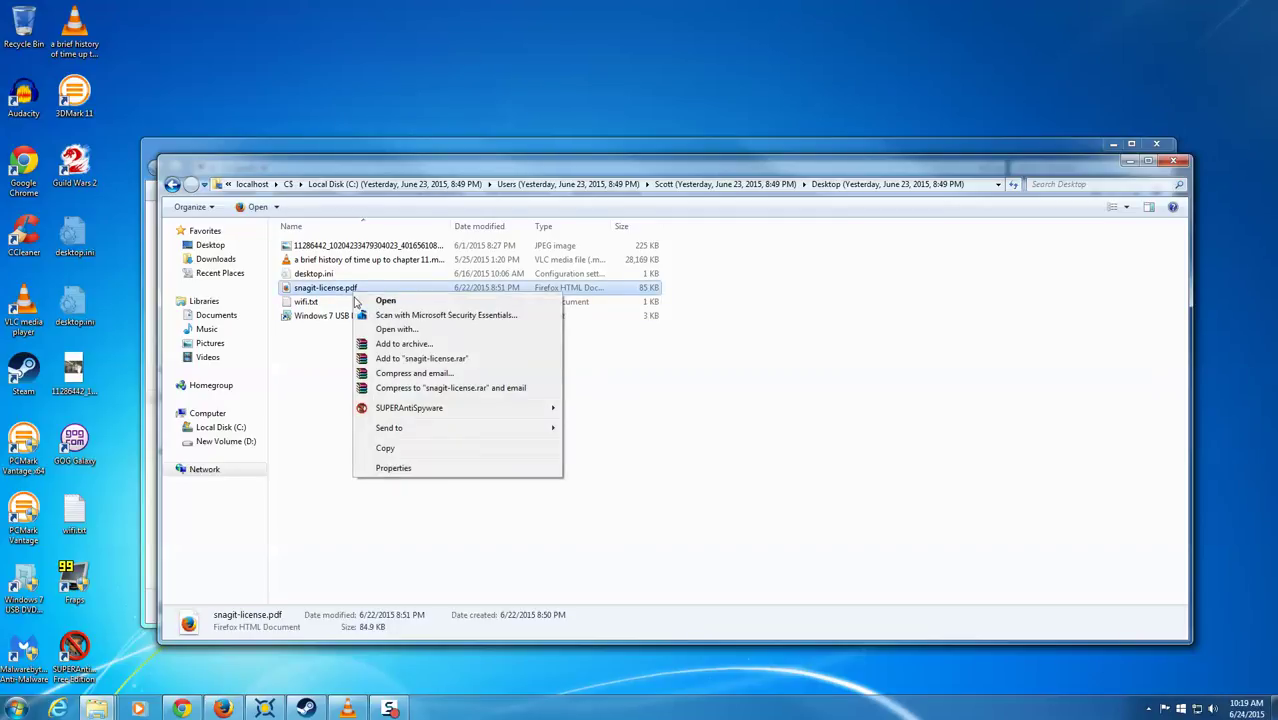
{"action": "left_click", "coordinate": [408, 448]}
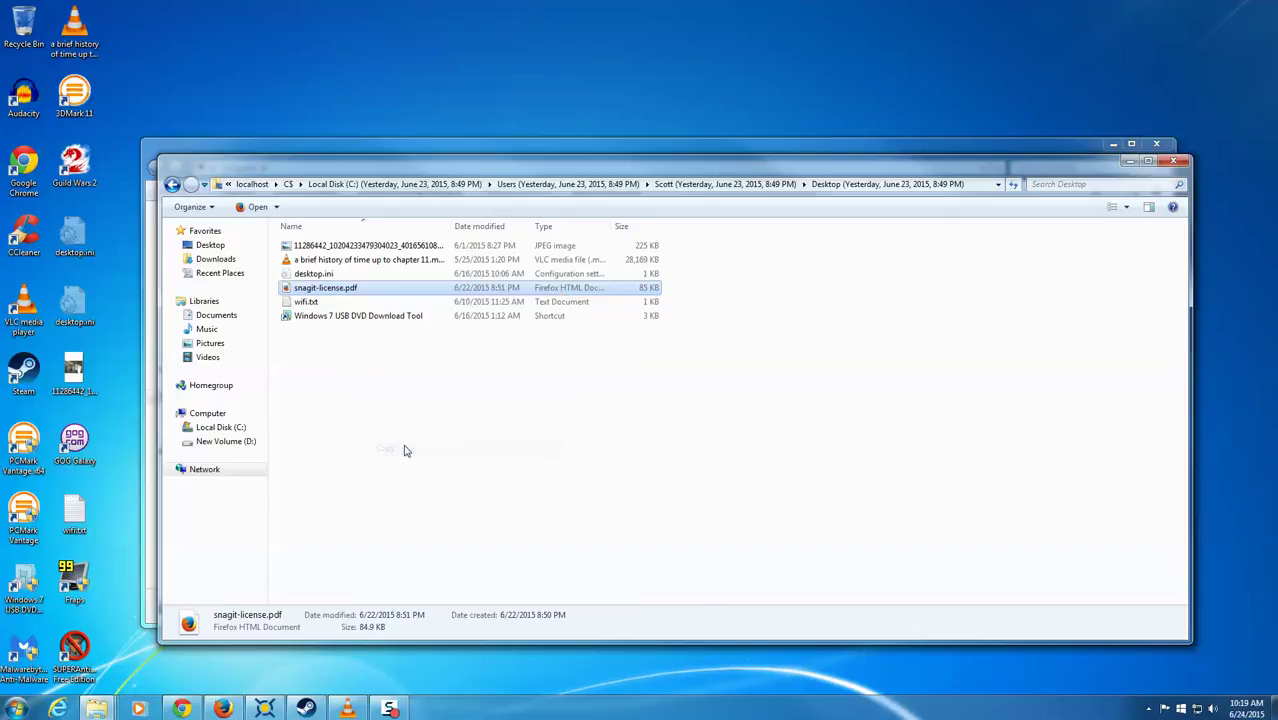
Step: Paste snagit-license.pdf onto the live desktop and shift its icon one column left
{"action": "right_click", "coordinate": [167, 60]}
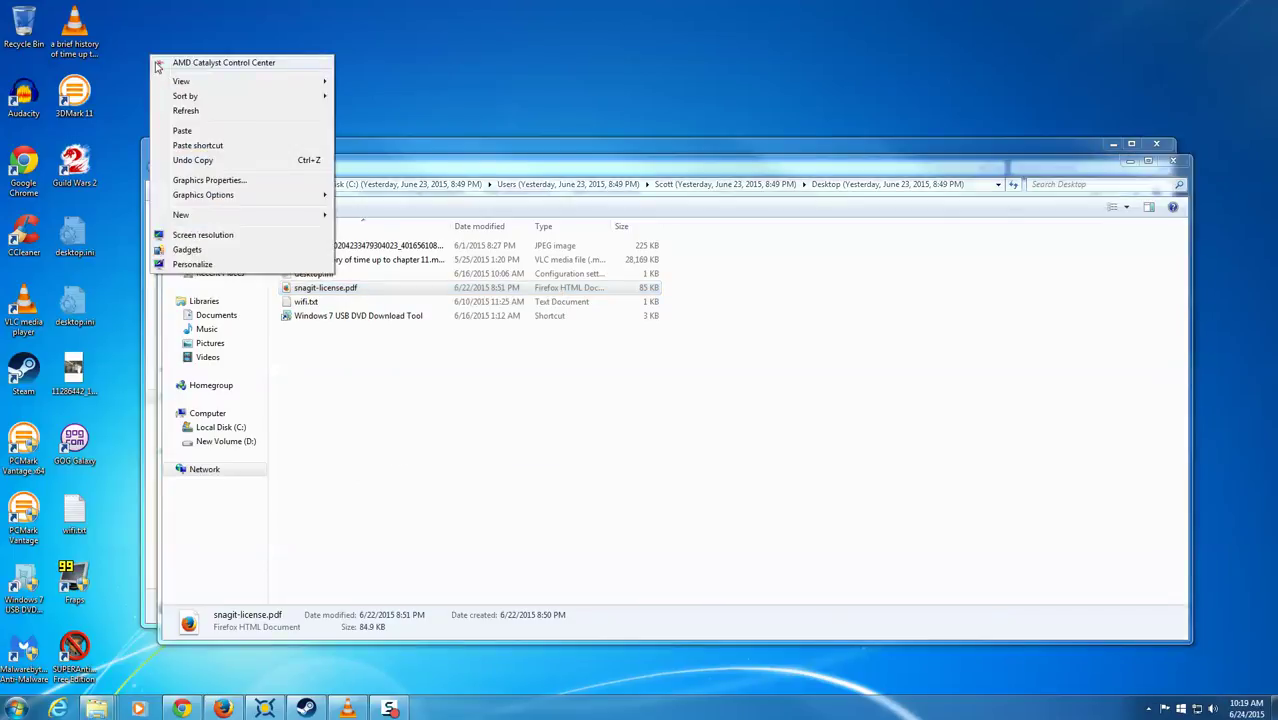
{"action": "left_click", "coordinate": [185, 130]}
{"action": "left_click_drag", "start_coordinate": [183, 32], "coordinate": [132, 32]}
{"action": "left_click", "coordinate": [517, 396]}
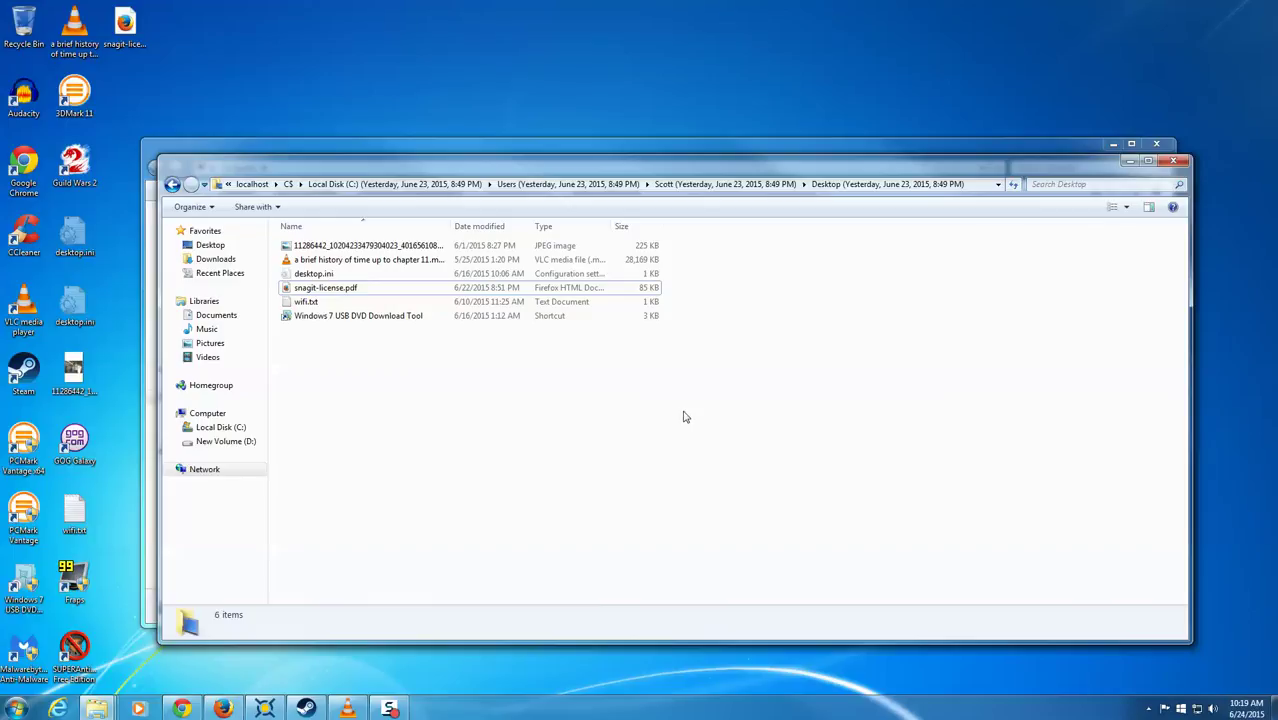
Step: Go up to the snapshot's C: root and look inside Program Files (x86) and Program Files
{"action": "key", "text": "alt+Up"}
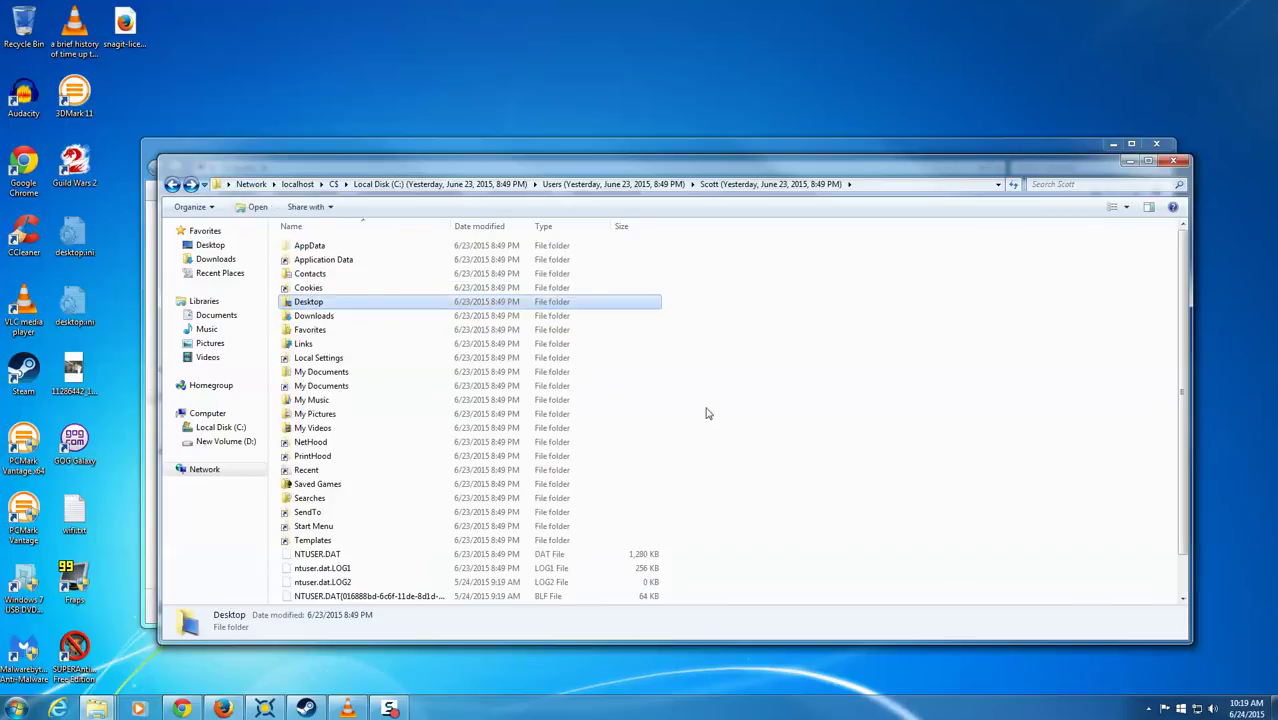
{"action": "key", "text": "alt+Up"}
{"action": "key", "text": "alt+Up"}
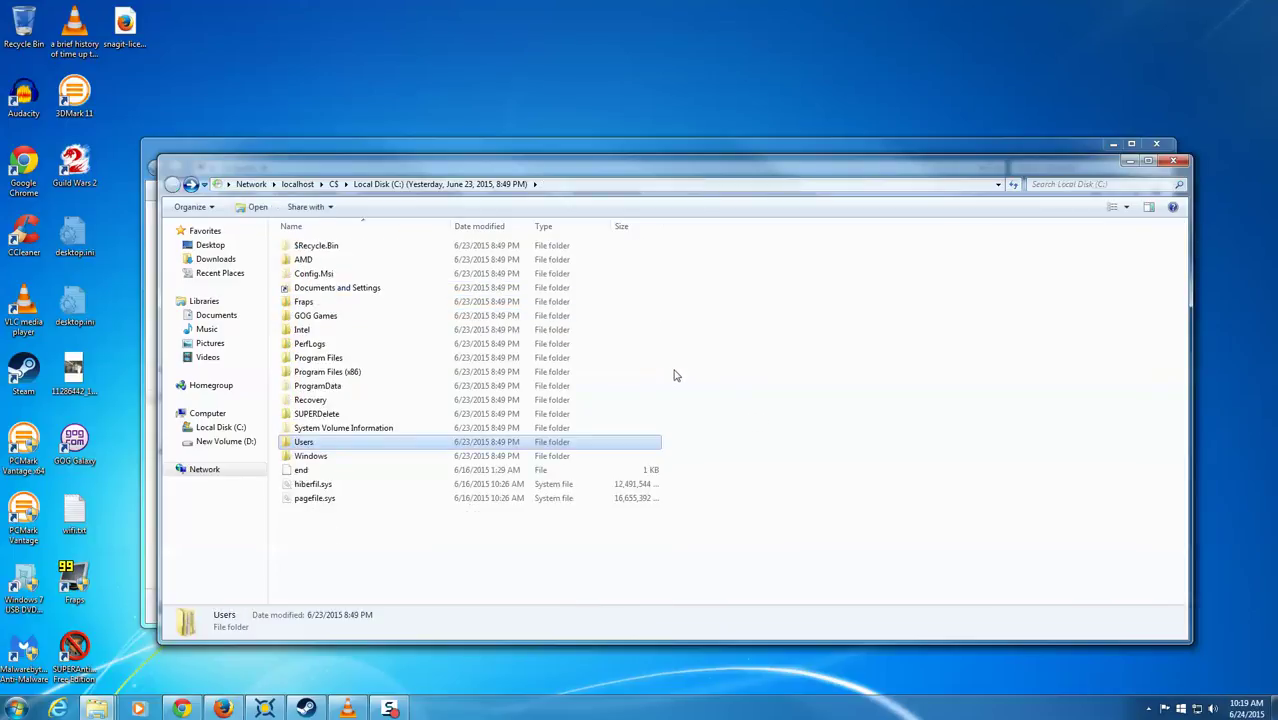
{"action": "double_click", "coordinate": [412, 373]}
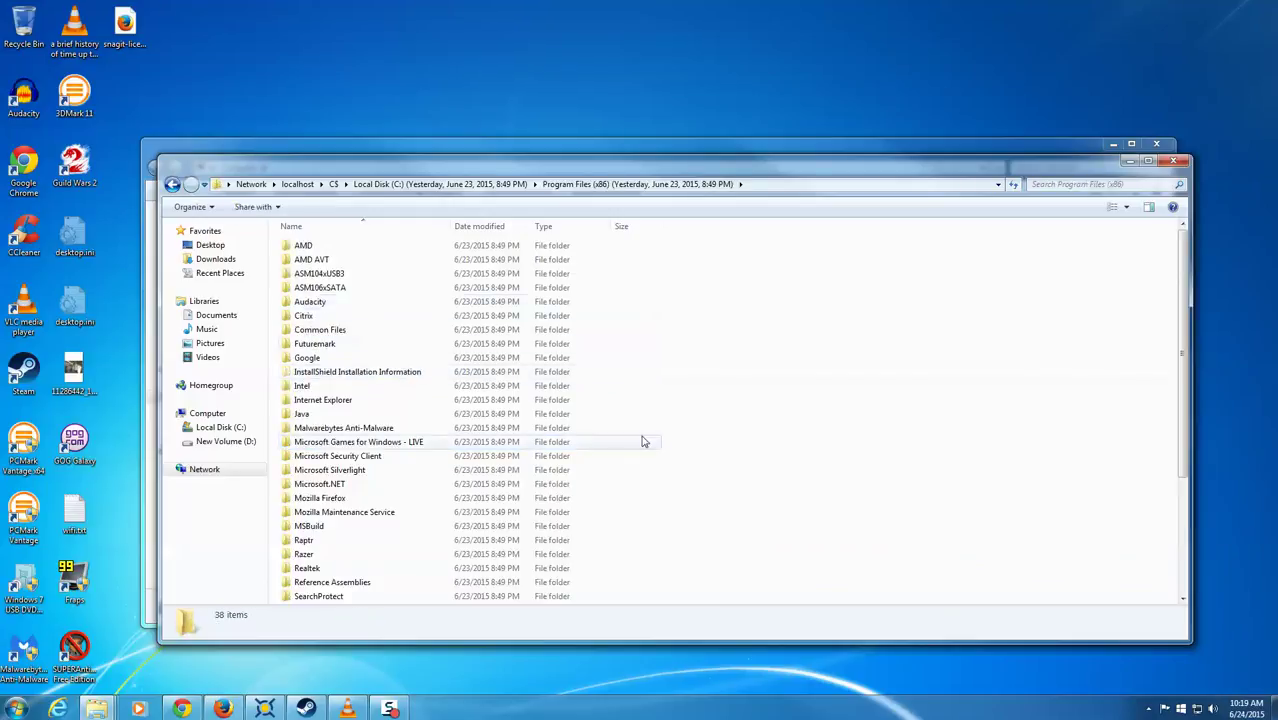
{"action": "key", "text": "BackSpace"}
{"action": "double_click", "coordinate": [345, 361]}
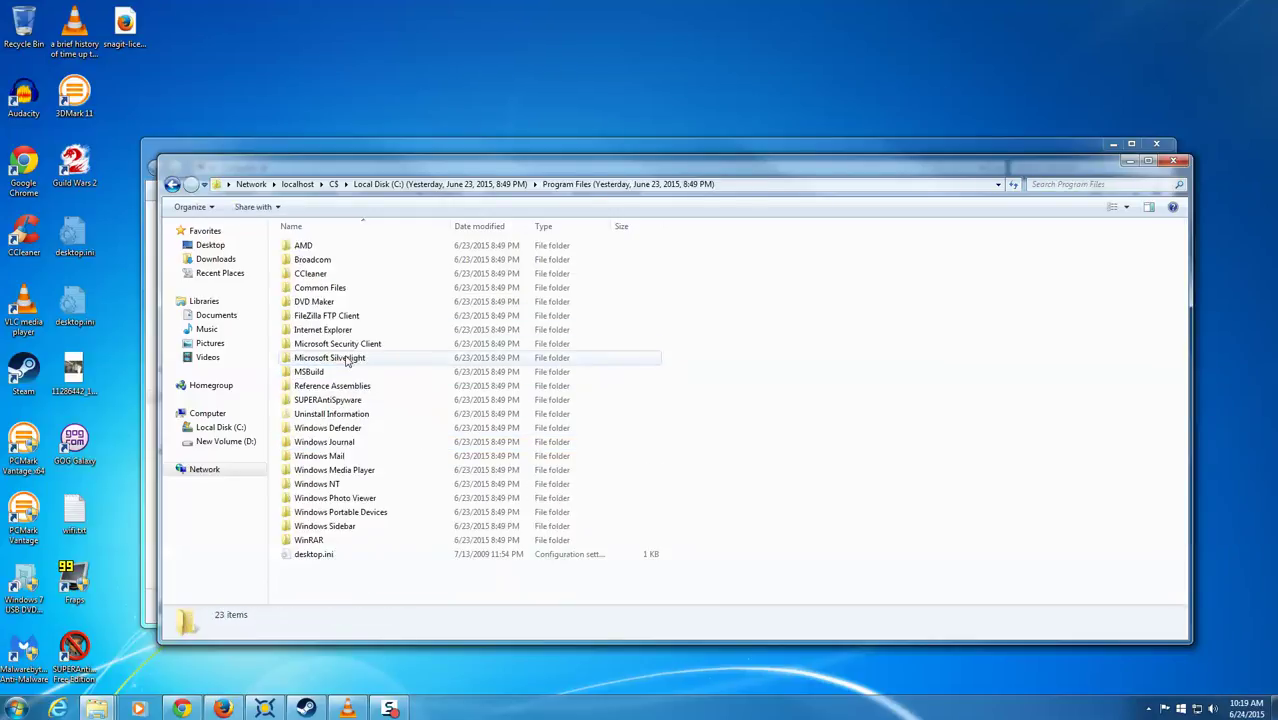
{"action": "key", "text": "BackSpace"}
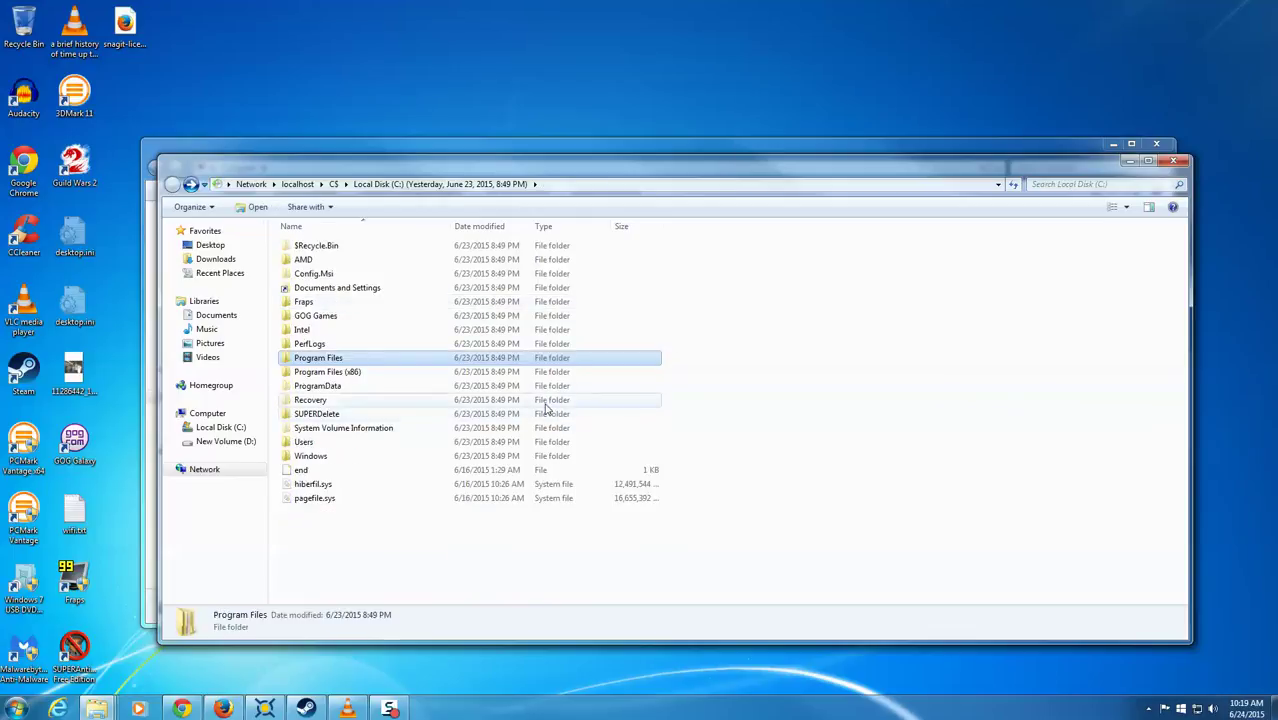
Step: Close the snapshot and C: Properties, then view New Volume (D:)'s Previous Versions tab
{"action": "left_click", "coordinate": [1170, 161]}
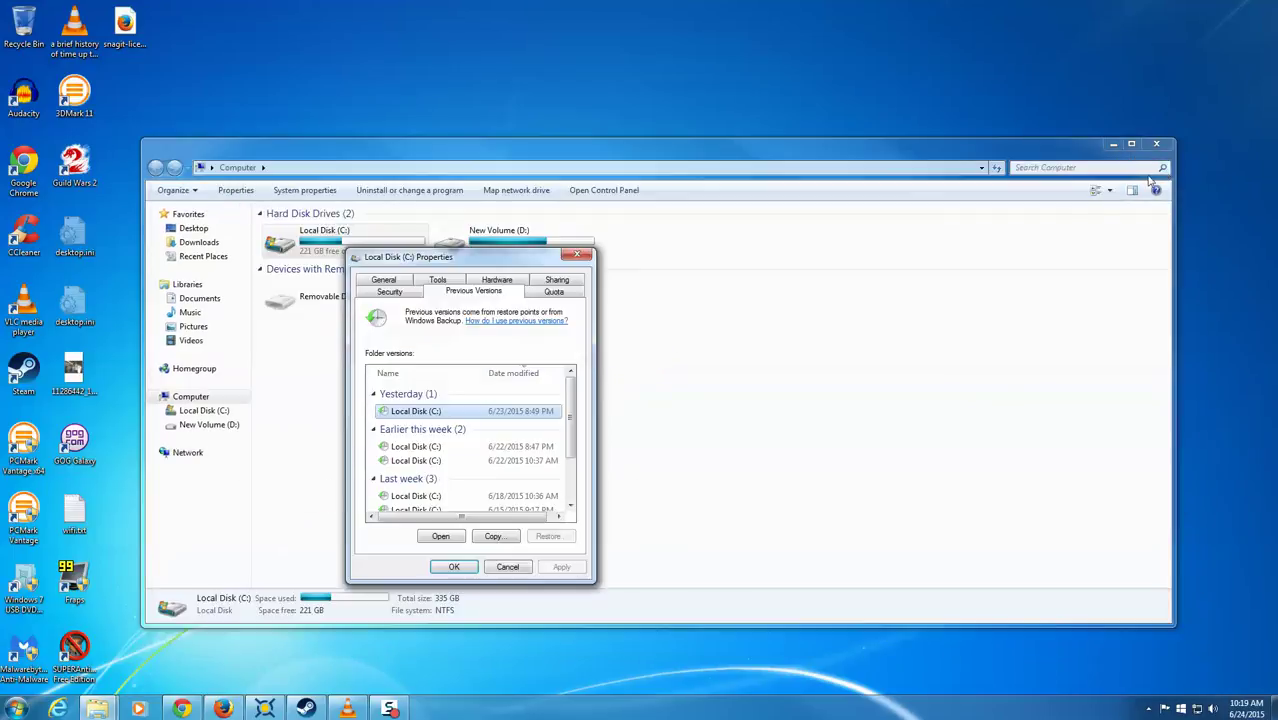
{"action": "left_click", "coordinate": [508, 567]}
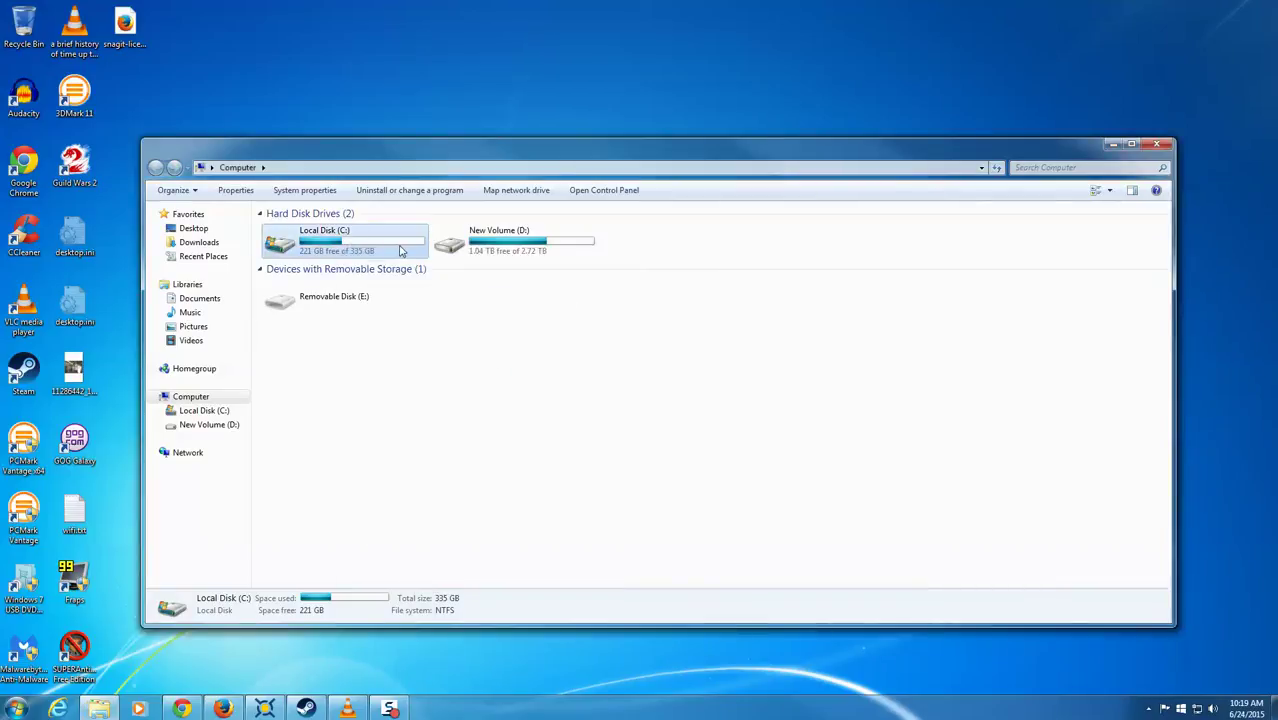
{"action": "left_click", "coordinate": [493, 252]}
{"action": "right_click", "coordinate": [493, 252]}
{"action": "left_click", "coordinate": [533, 517]}
{"action": "left_click", "coordinate": [601, 281]}
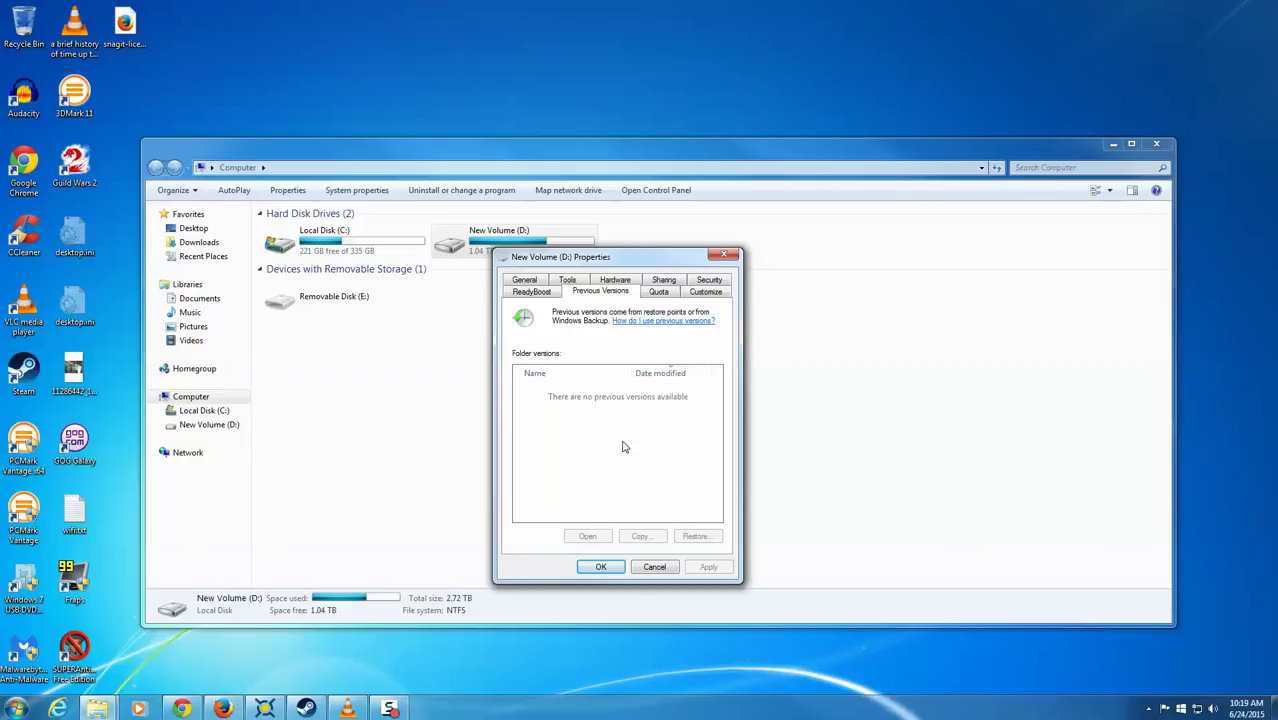
Step: Dismiss D: Properties, which lists no previous versions, and select Local Disk (C:)
{"action": "left_click", "coordinate": [645, 564]}
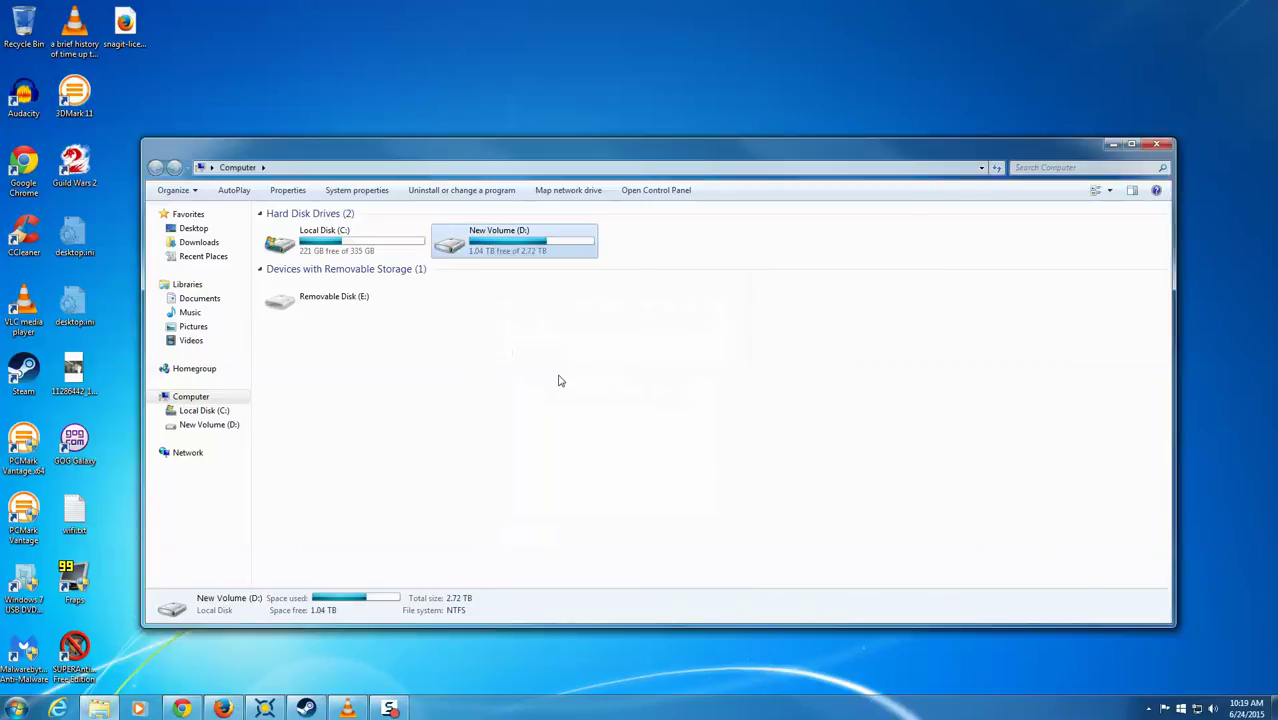
{"action": "left_click", "coordinate": [510, 352]}
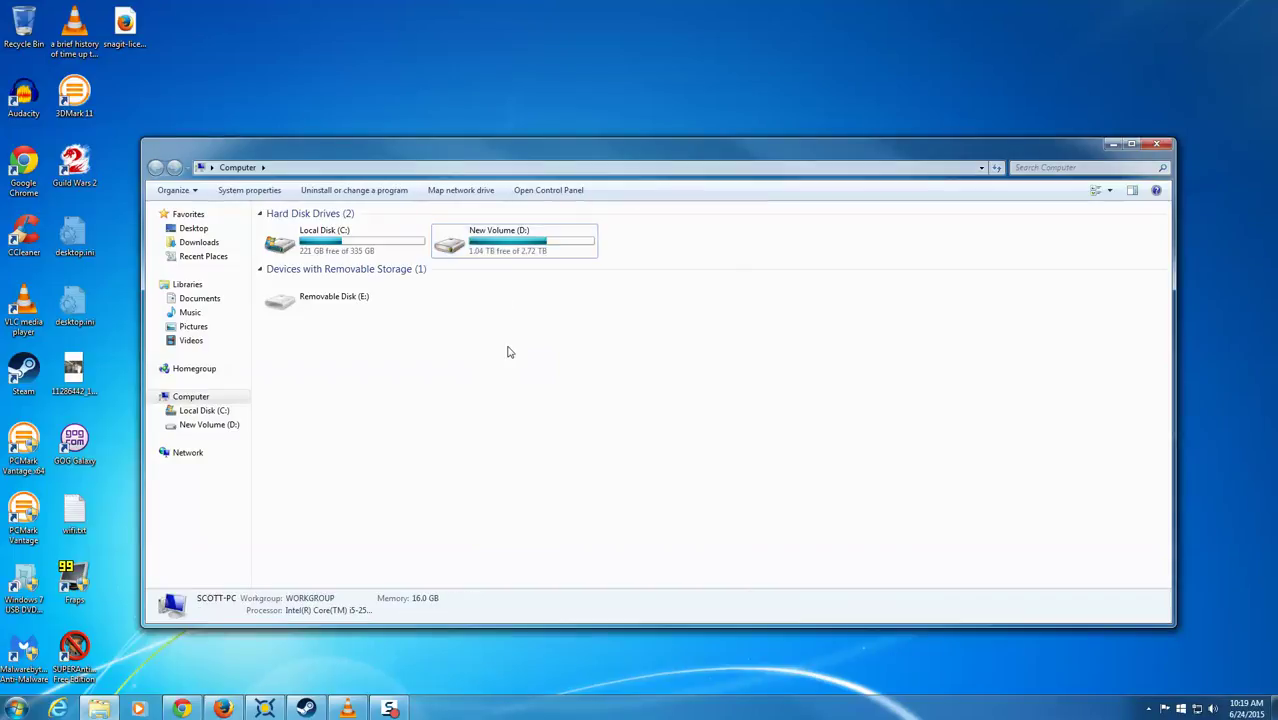
{"action": "left_click", "coordinate": [336, 250]}
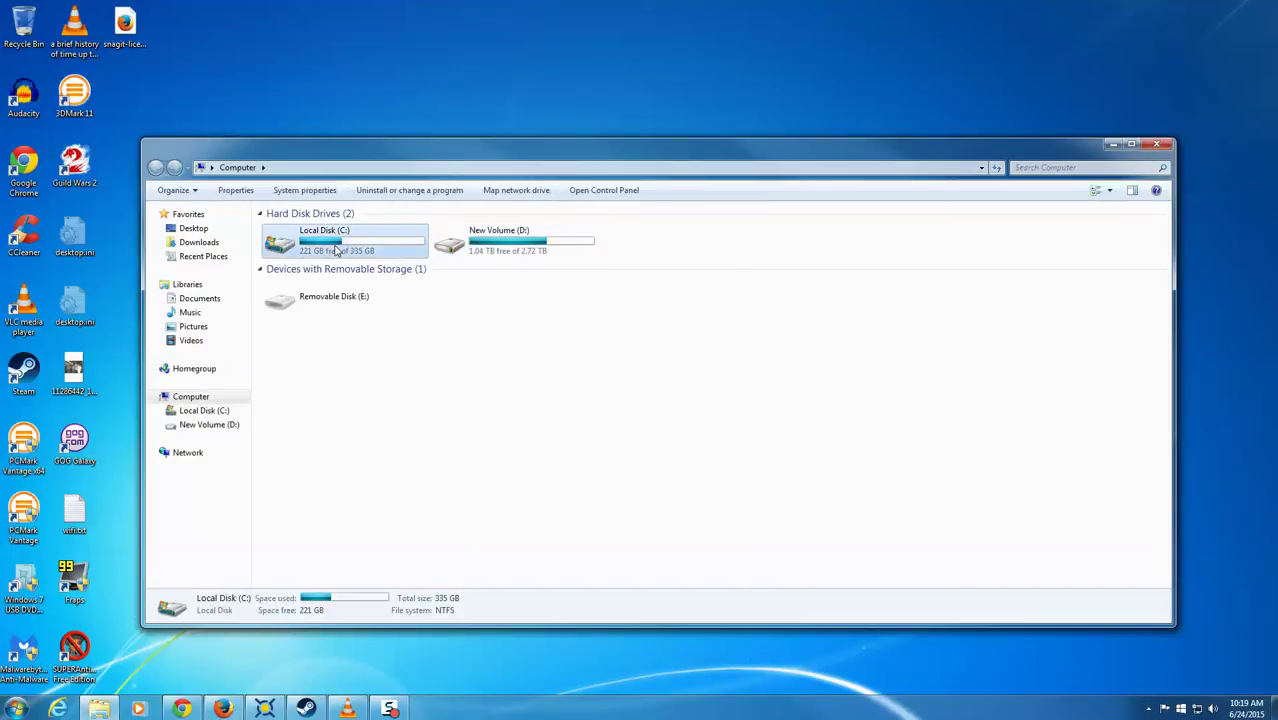